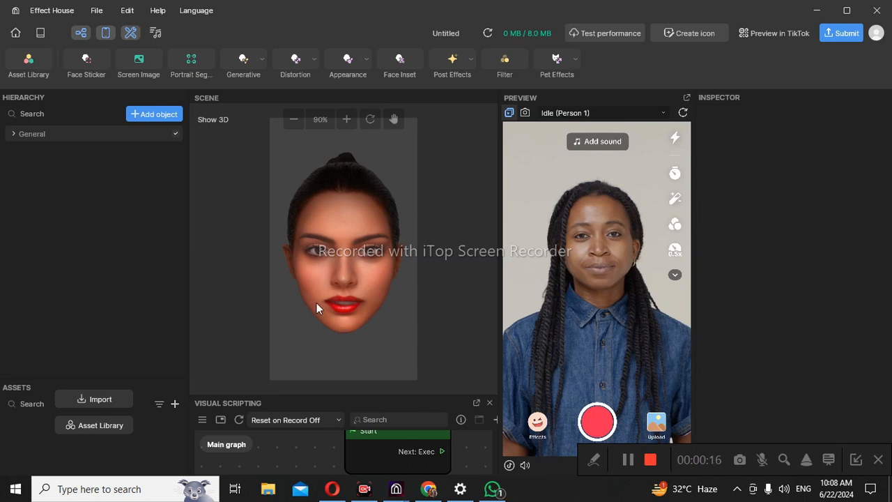
left_click_drag(688, 448, 685, 471)
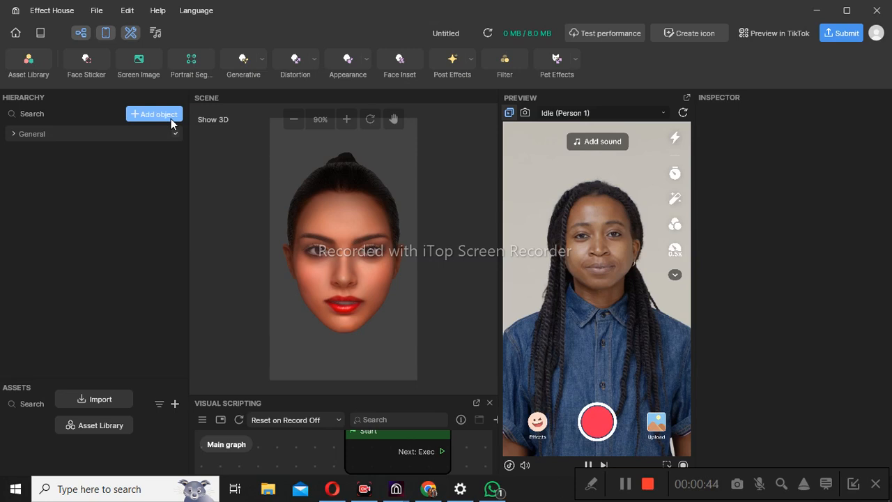
Step: Add the Abstract Shape B background from the 2D category of the Asset Library to the project
left_click(40, 59)
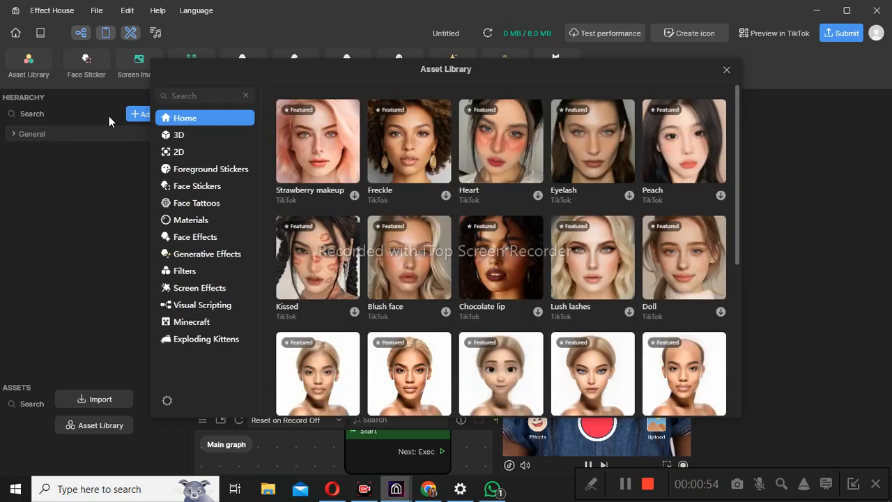
left_click(198, 151)
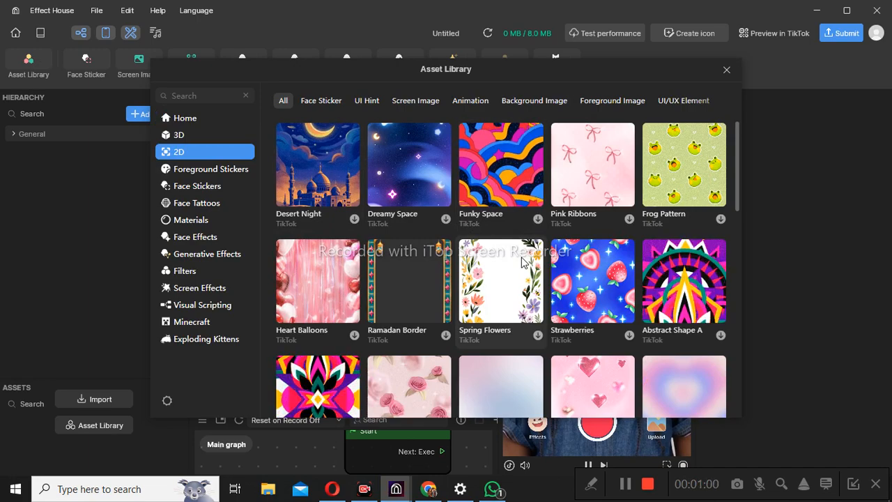
scroll(522, 257, "down", 3)
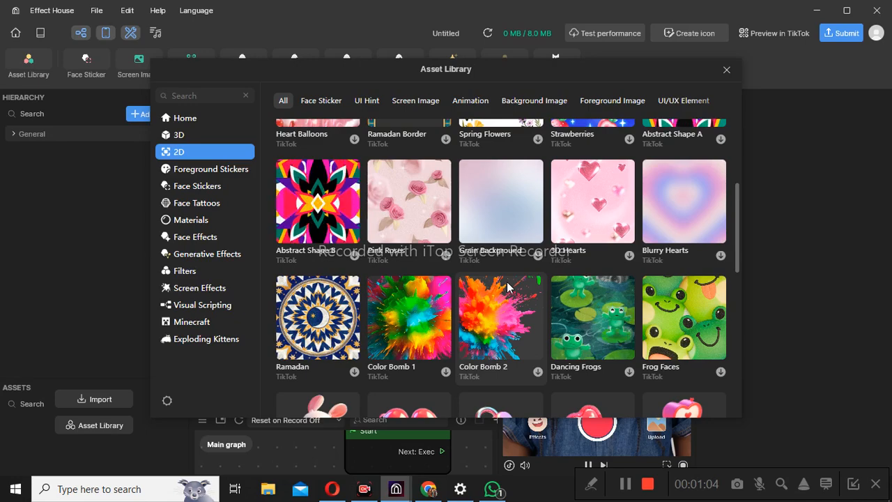
scroll(508, 282, "up", 1)
scroll(508, 286, "up", 2)
scroll(507, 285, "down", 2)
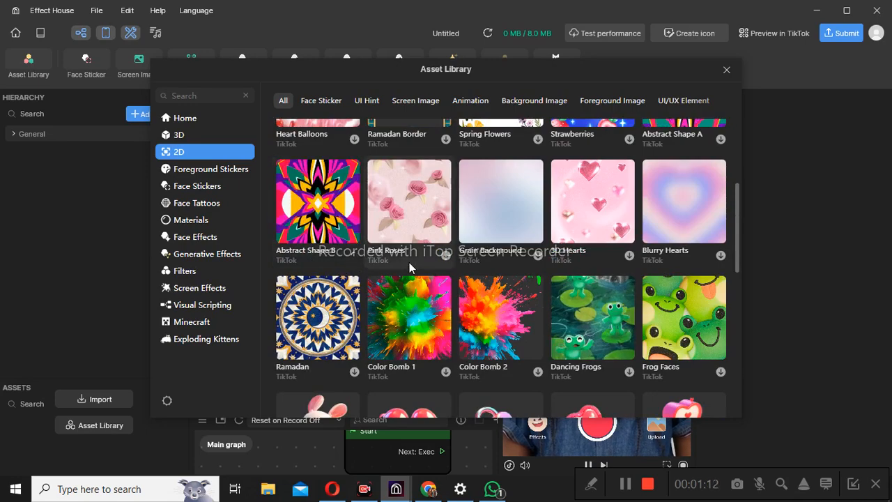
scroll(410, 262, "up", 3)
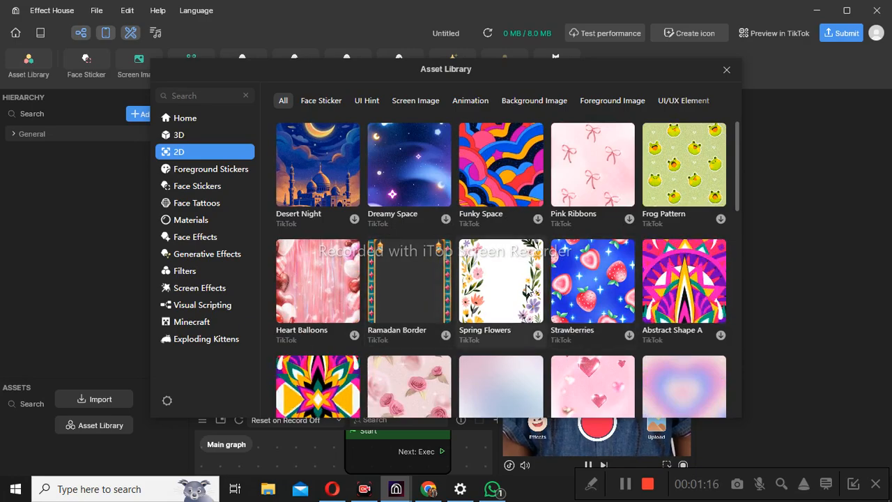
scroll(513, 289, "down", 3)
scroll(530, 202, "up", 3)
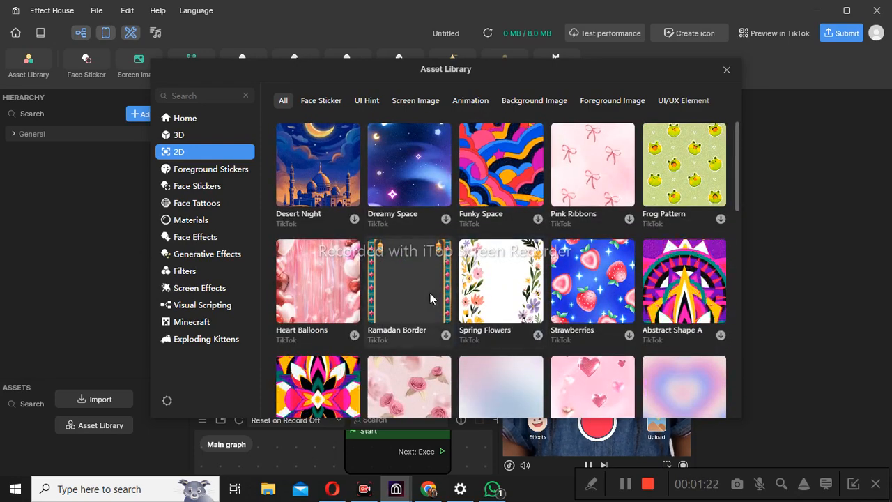
scroll(430, 296, "down", 1)
scroll(430, 296, "down", 3)
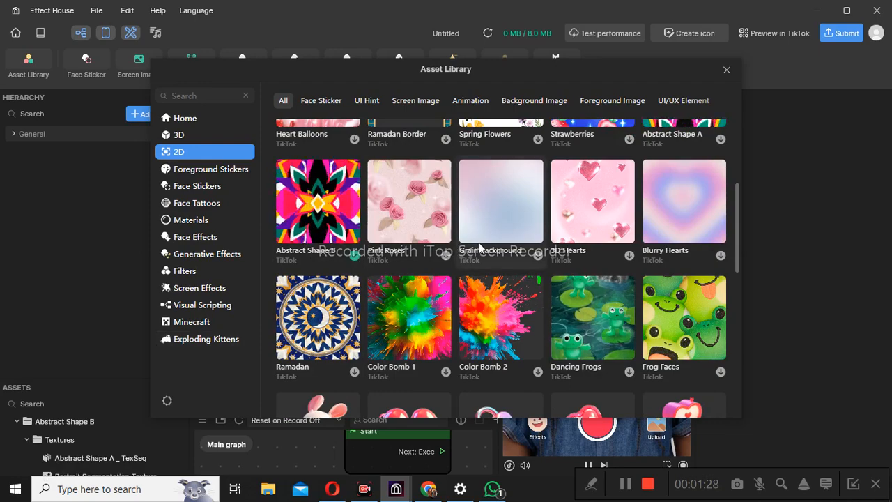
Step: Add the Spring Flowers 2D asset to the project and close the Asset Library
scroll(524, 317, "up", 4)
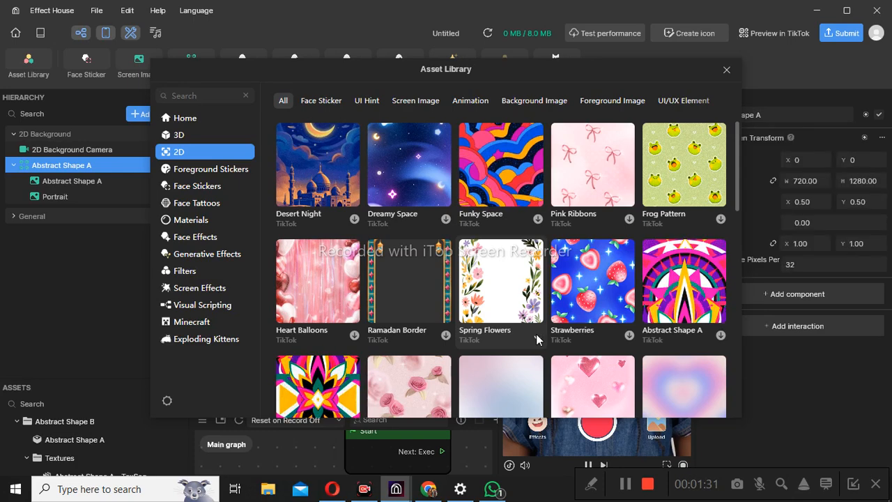
left_click(538, 336)
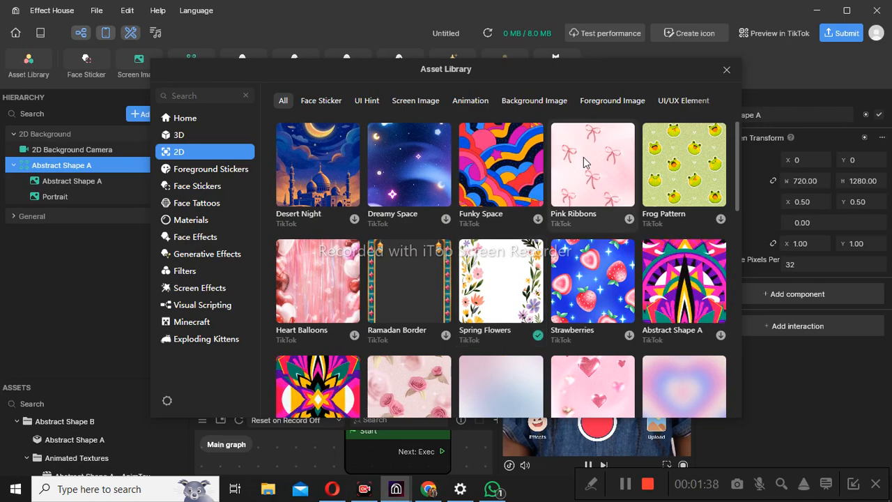
left_click(726, 70)
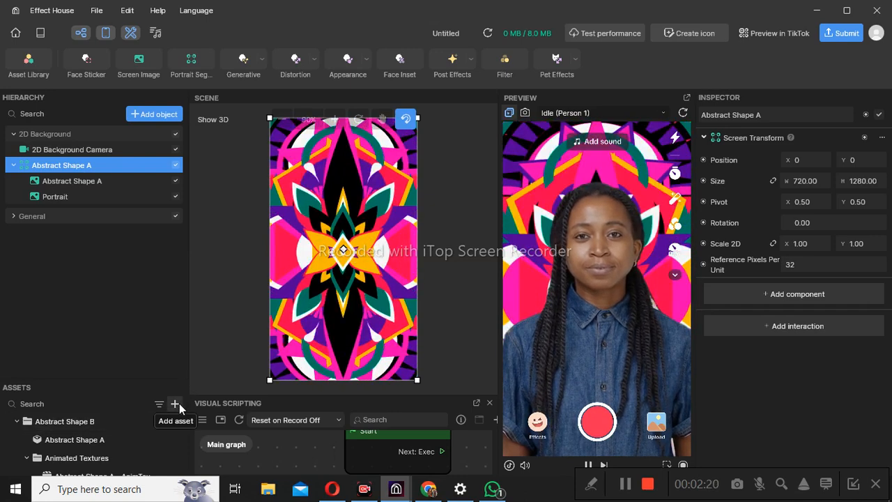
Step: Import all the frame images from "New folder" inside "New folder (2)" on drive E: as a texture sequence
left_click(178, 403)
mouse_move(252, 395)
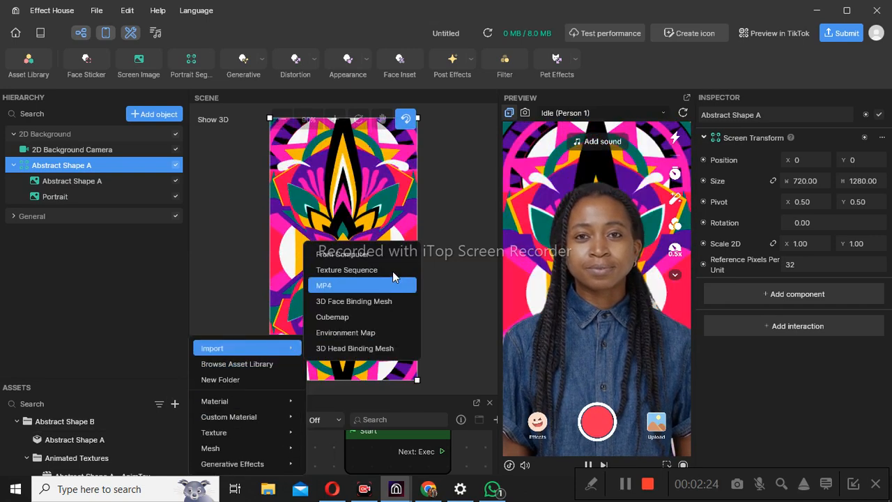
left_click(382, 270)
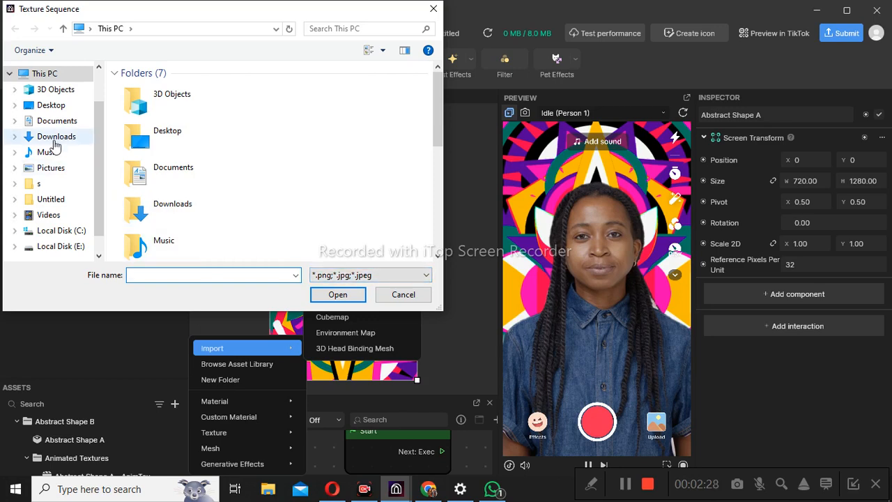
scroll(59, 230, "down", 1)
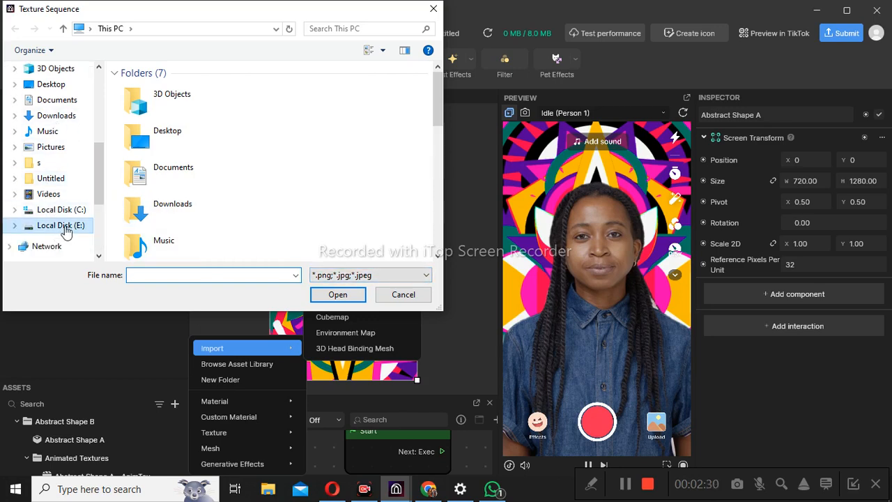
left_click(61, 225)
scroll(272, 175, "down", 2)
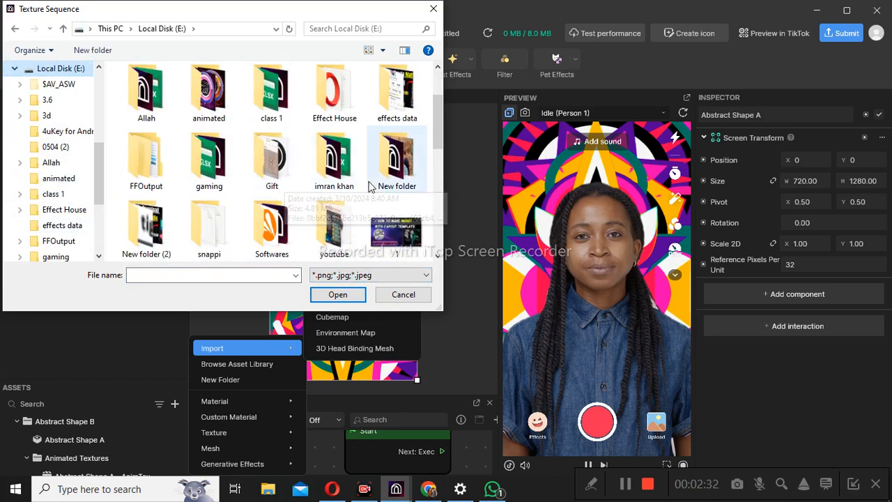
double_click(159, 234)
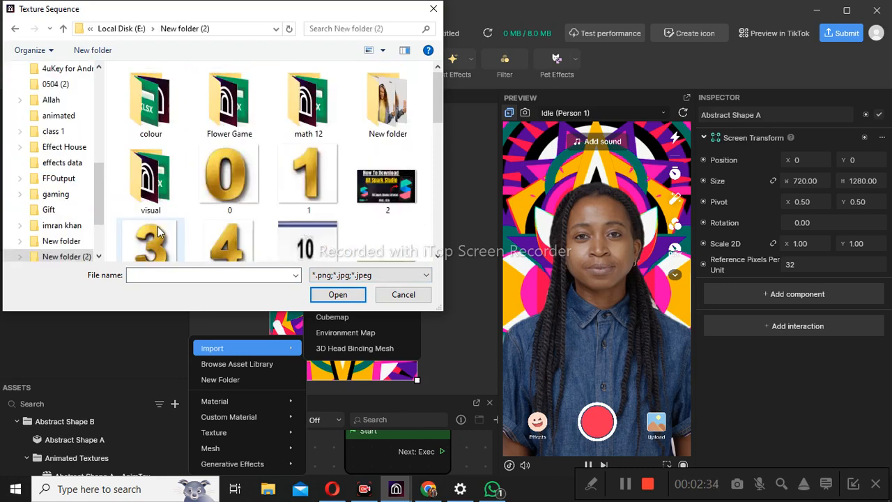
double_click(402, 124)
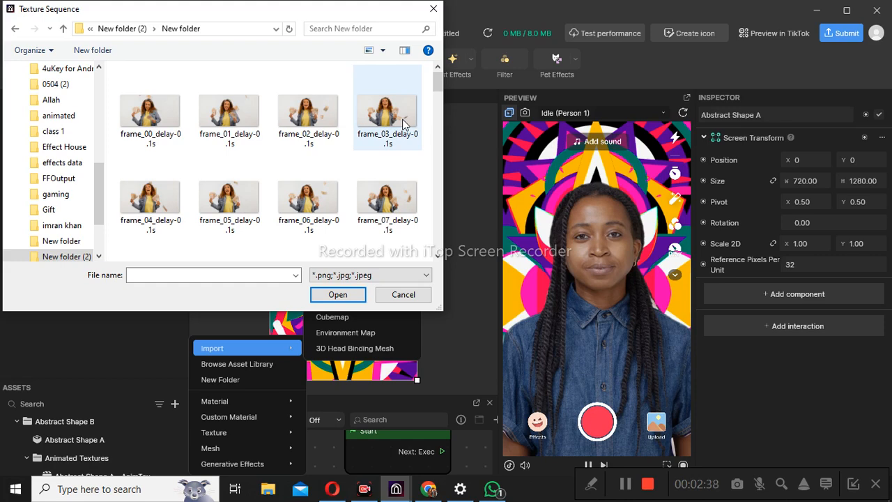
key("ctrl+a")
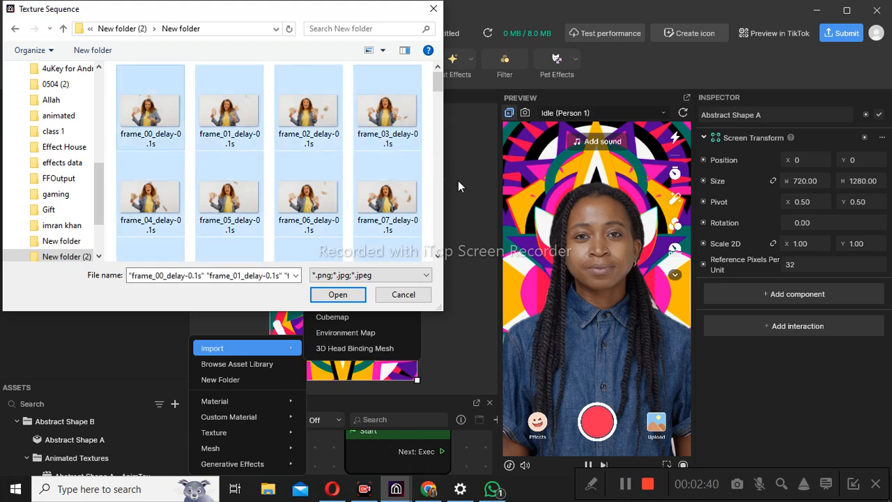
left_click(352, 290)
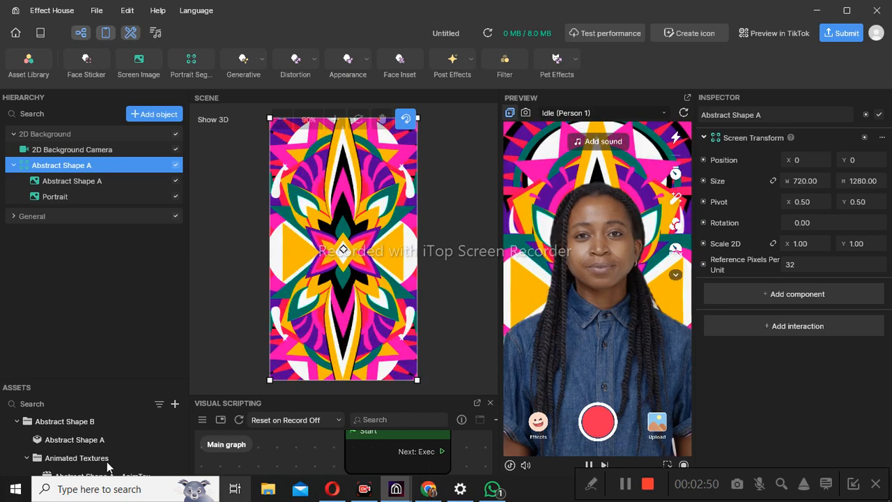
Step: Add a Profile Info Animation object from the Social Kit to the scene
scroll(101, 455, "down", 5)
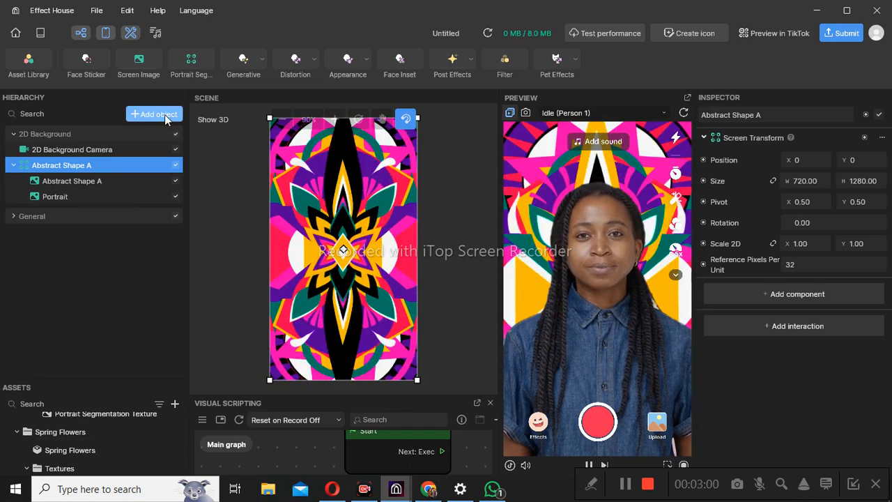
left_click(166, 117)
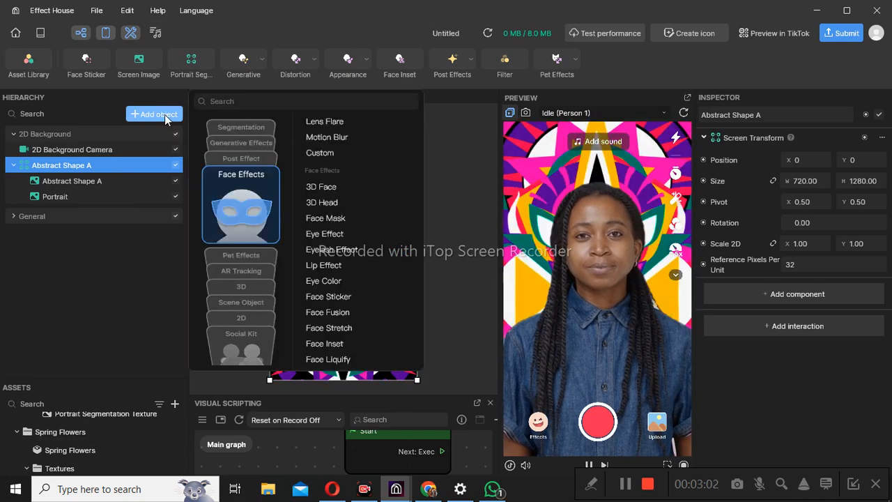
left_click(249, 336)
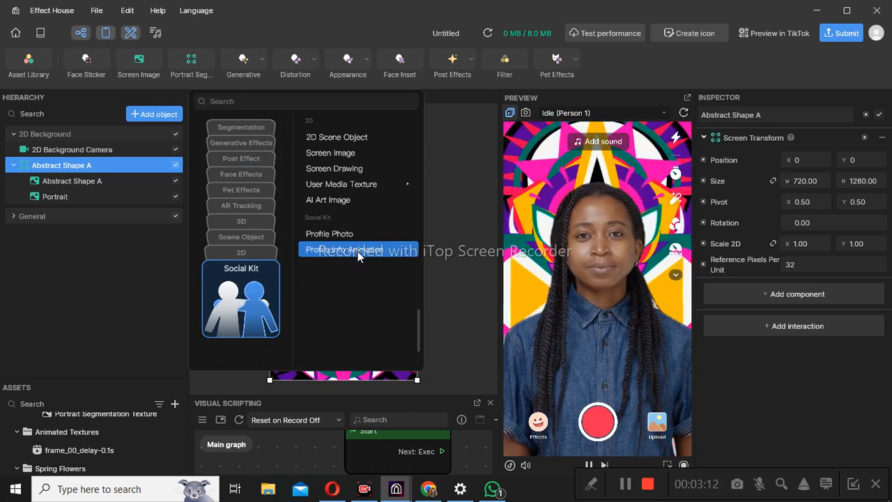
left_click(357, 250)
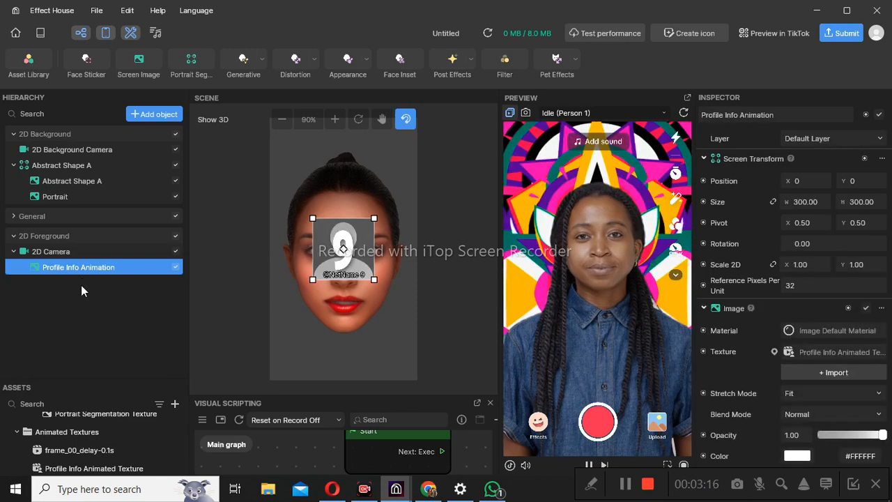
left_click(829, 352)
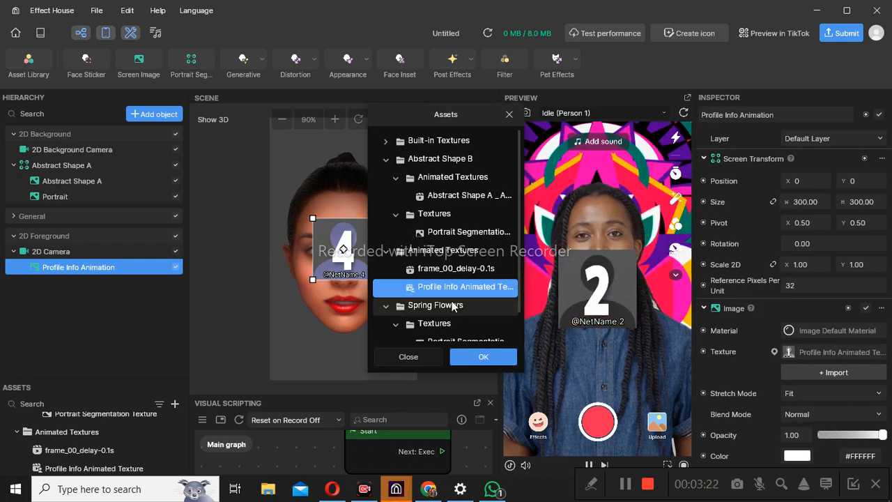
scroll(453, 306, "down", 1)
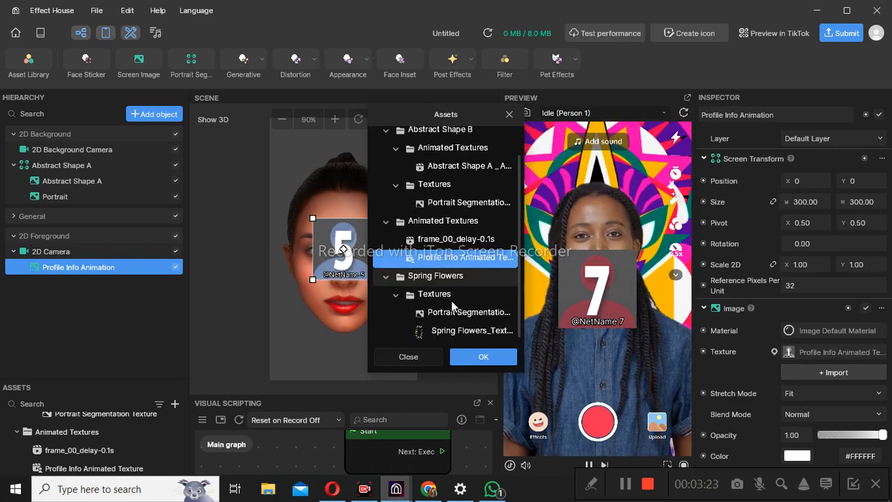
left_click(481, 357)
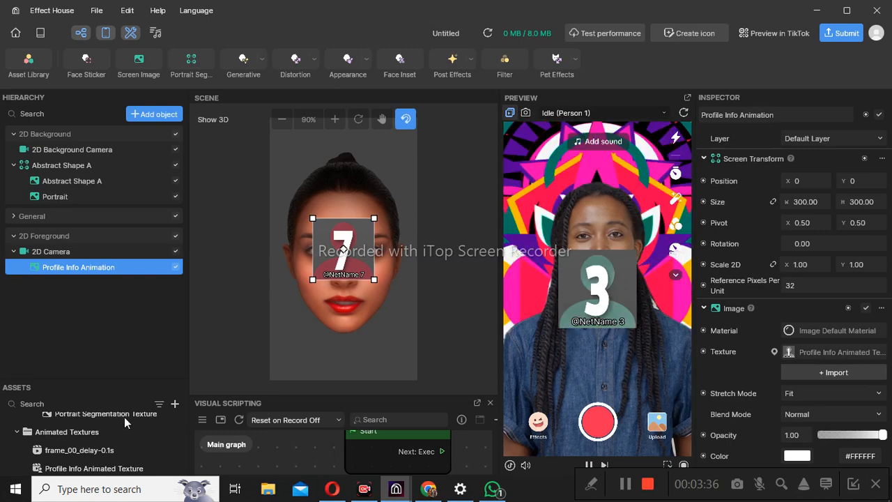
Step: Enlarge the project's asset list and inspect the imported frame_00_delay-0.1s texture sequence
scroll(117, 428, "up", 2)
scroll(117, 428, "down", 3)
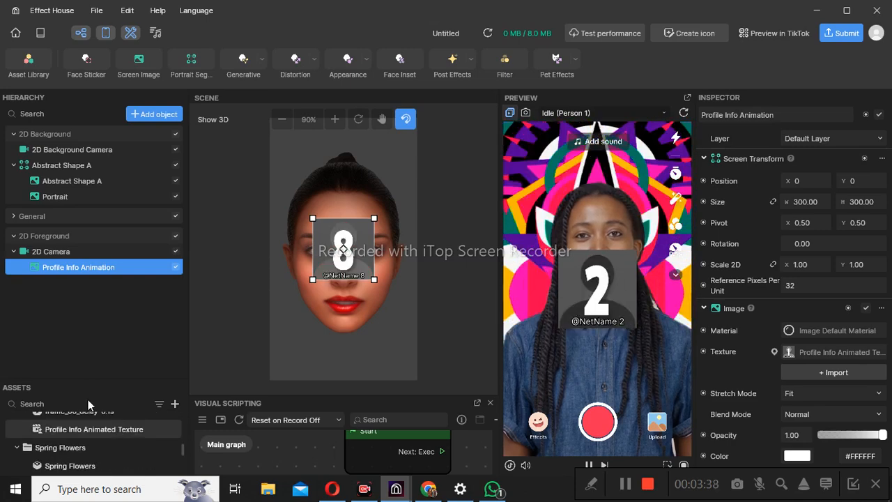
left_click_drag(88, 381, 90, 316)
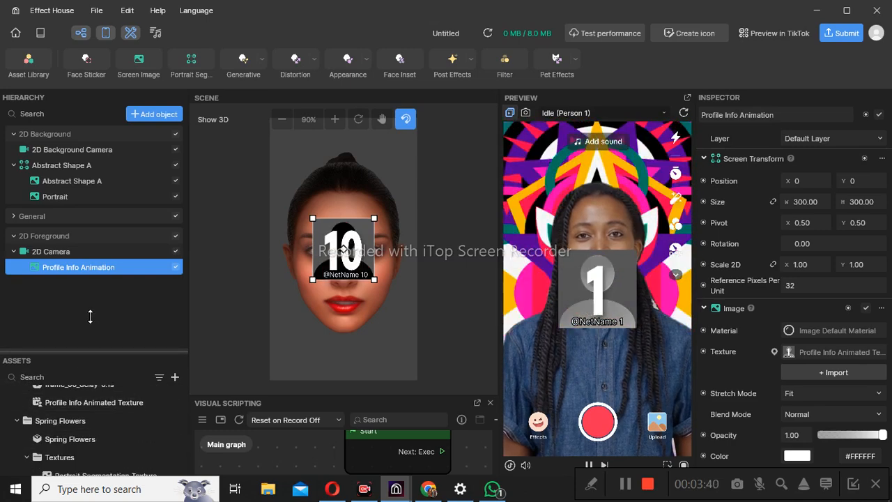
scroll(104, 400, "down", 1)
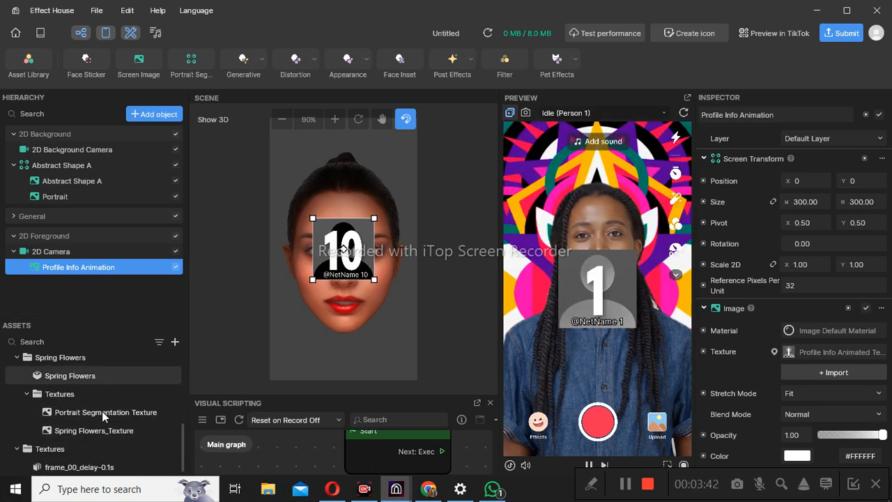
left_click(103, 469)
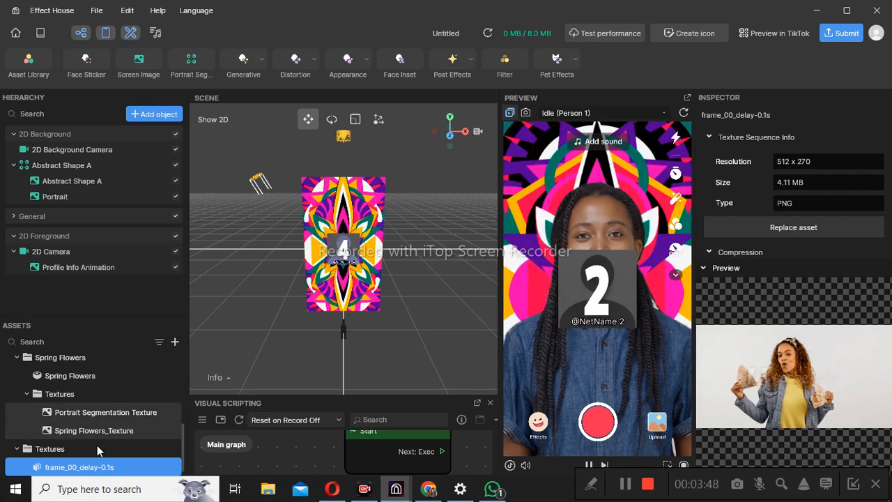
scroll(94, 426, "up", 3)
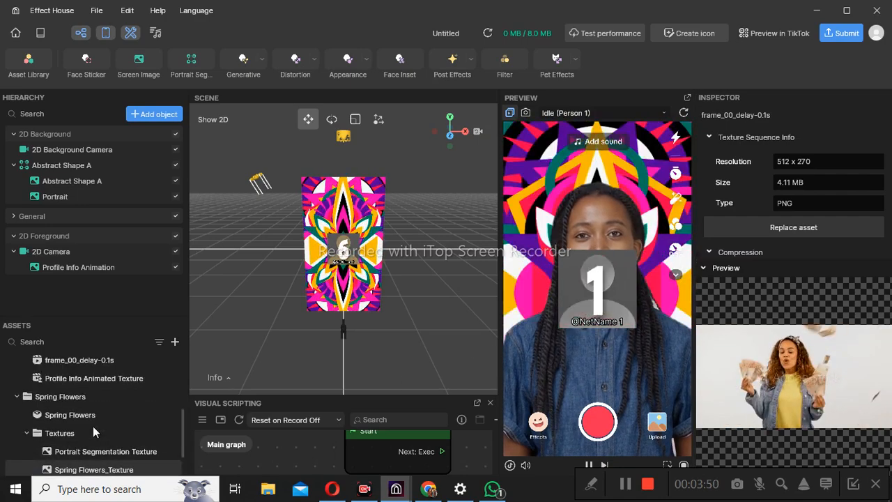
scroll(93, 426, "up", 1)
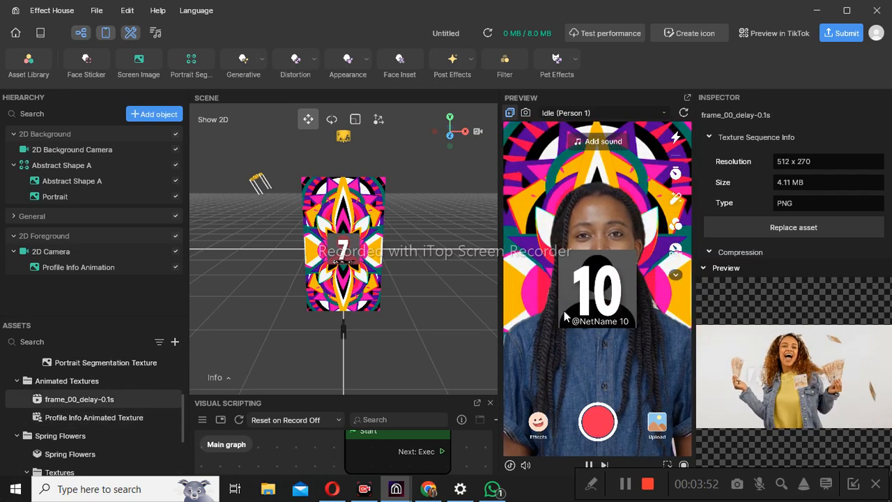
Step: Set the texture of the Profile Info Animation image to the frame_00_delay-0.1s animated texture
left_click(87, 270)
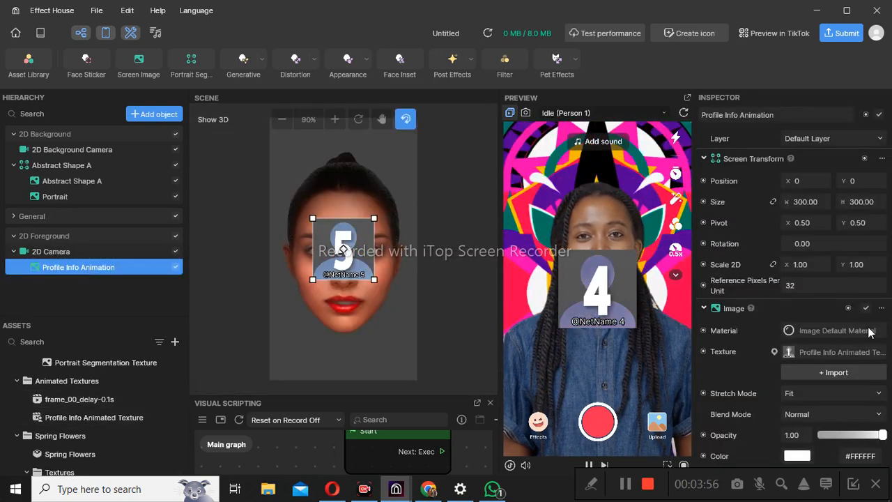
left_click(840, 352)
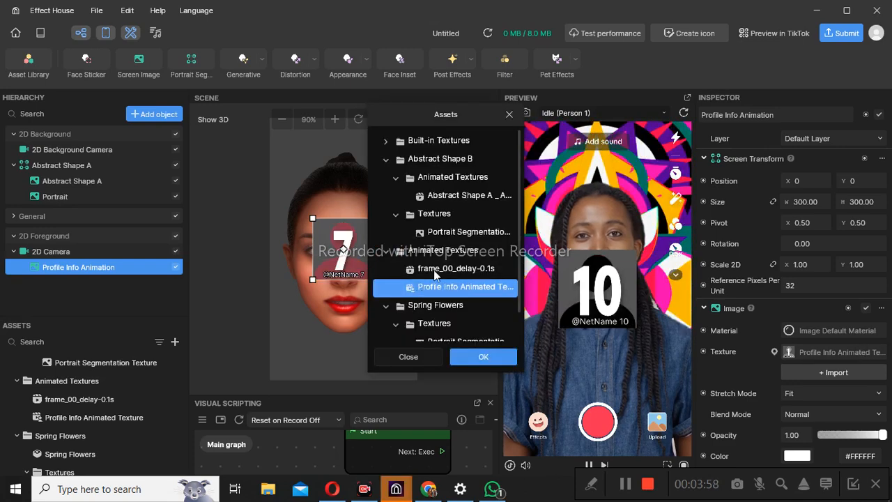
left_click(488, 359)
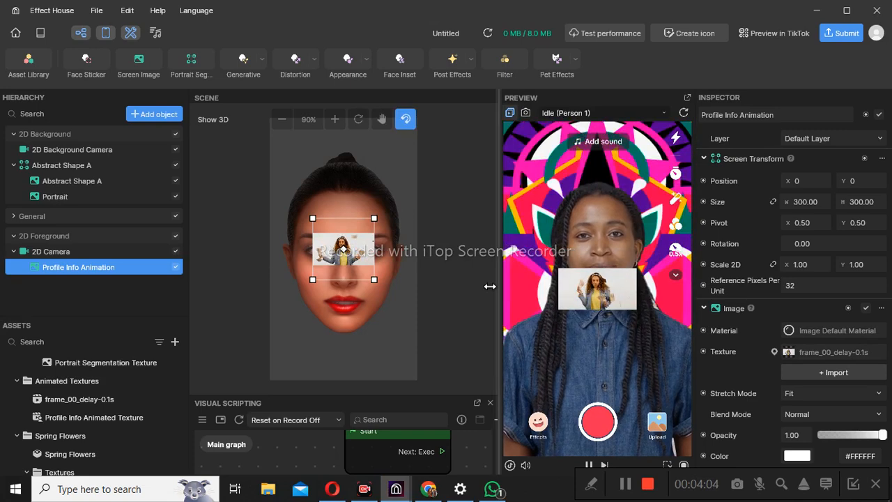
Step: Enlarge the Profile Info Animation image to about 1253 by 1253 and place it horizontally centred in the frame, at about Y 136
left_click_drag(374, 279, 436, 402)
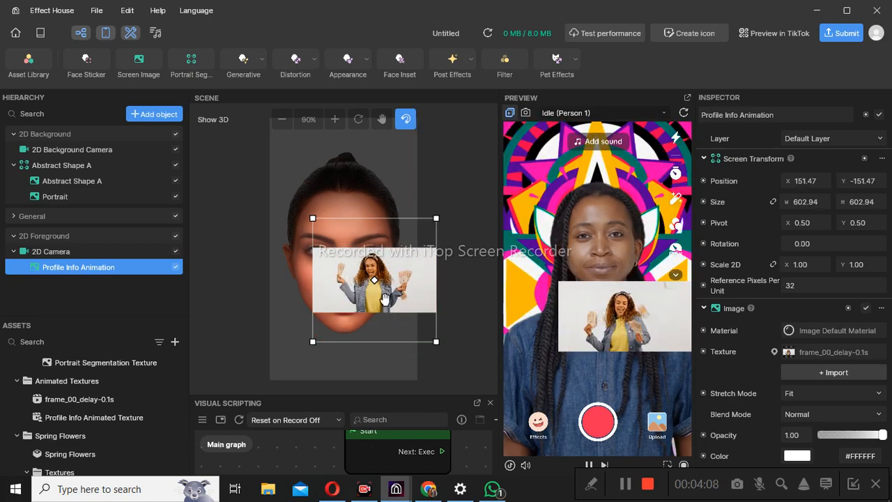
left_click_drag(356, 279, 345, 217)
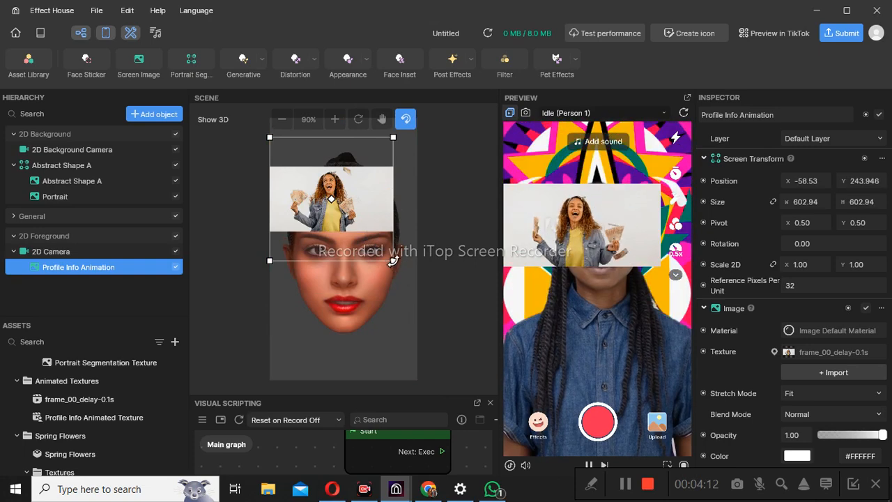
left_click_drag(393, 260, 468, 416)
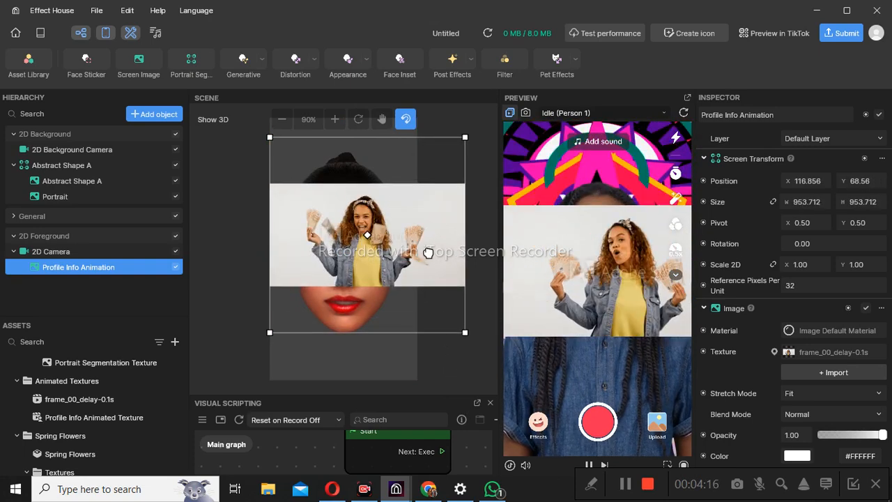
left_click_drag(428, 253, 406, 255)
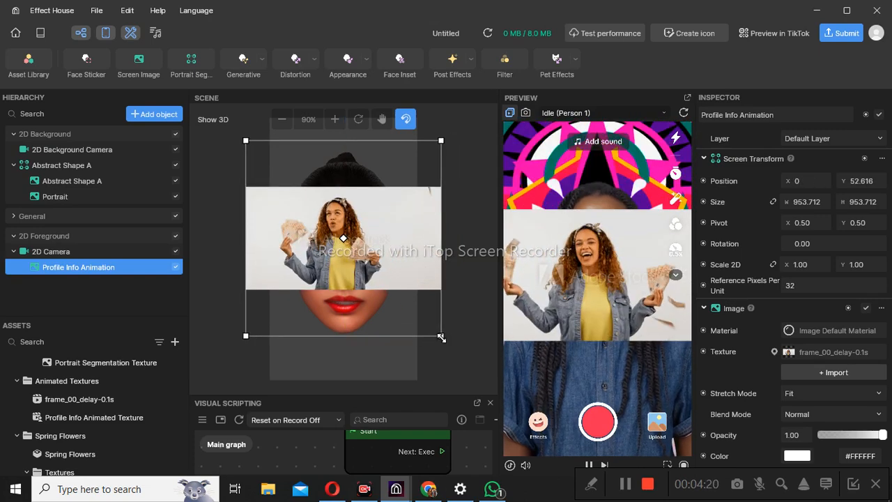
left_click_drag(441, 338, 502, 449)
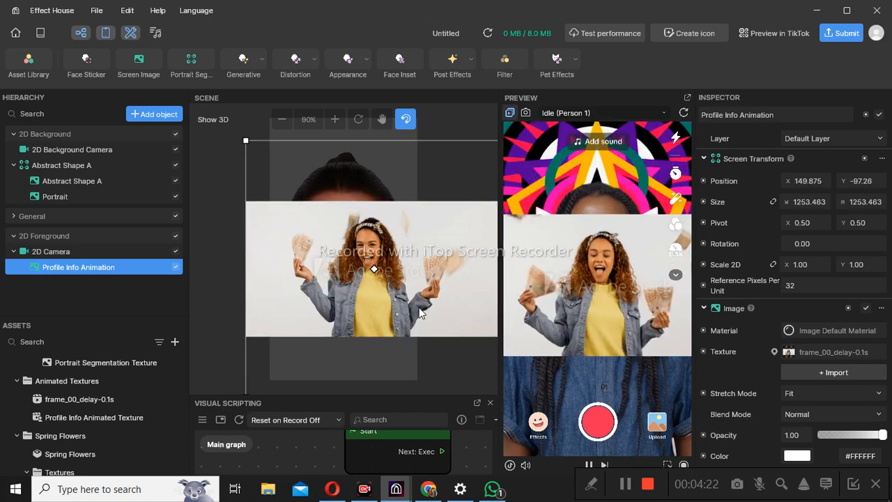
left_click_drag(380, 282, 357, 237)
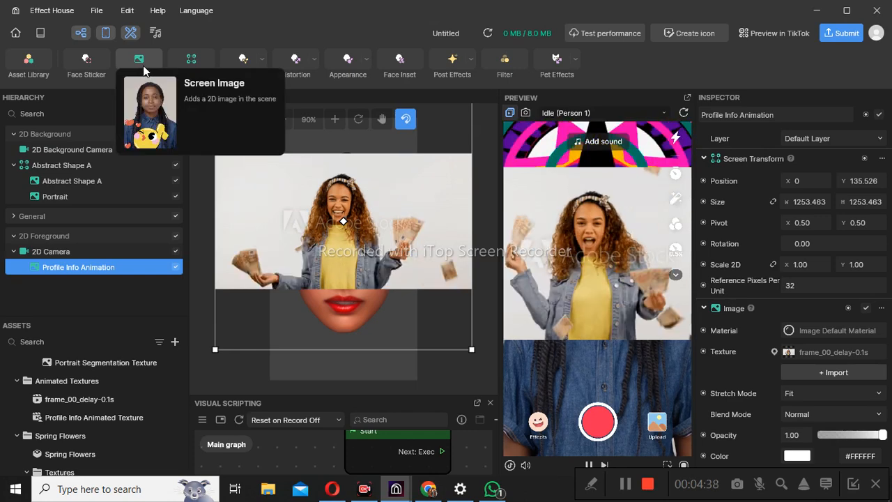
Step: Add a Screen Image object to the scene and turn off its visibility
left_click(140, 60)
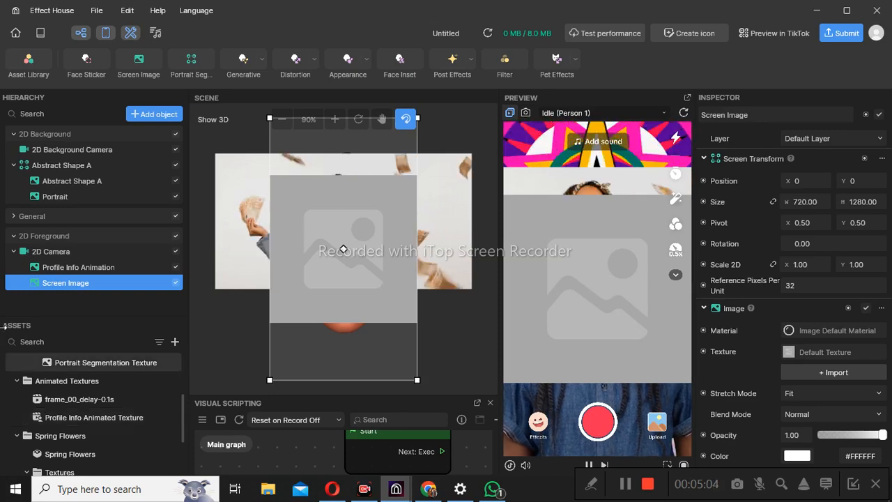
left_click(175, 284)
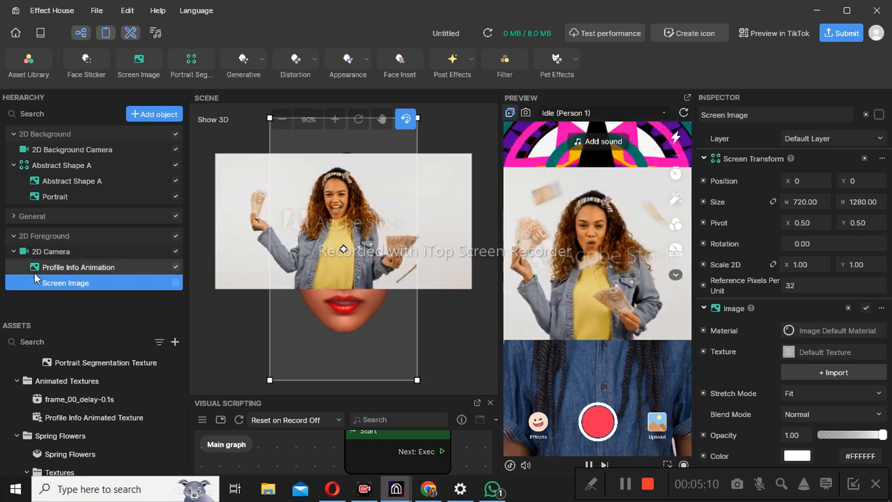
Step: Examine the Head & Face, Hand and Screen Touch interactions offered for the Profile Info Animation object
left_click(113, 268)
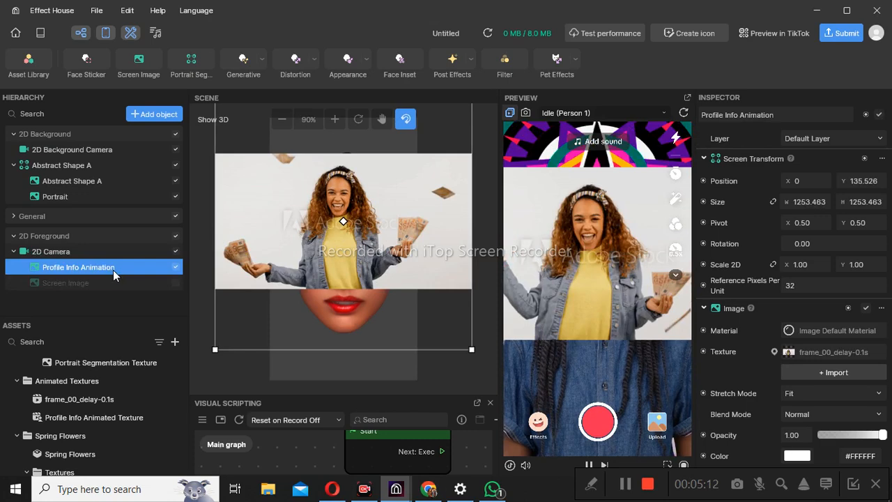
scroll(808, 340, "down", 2)
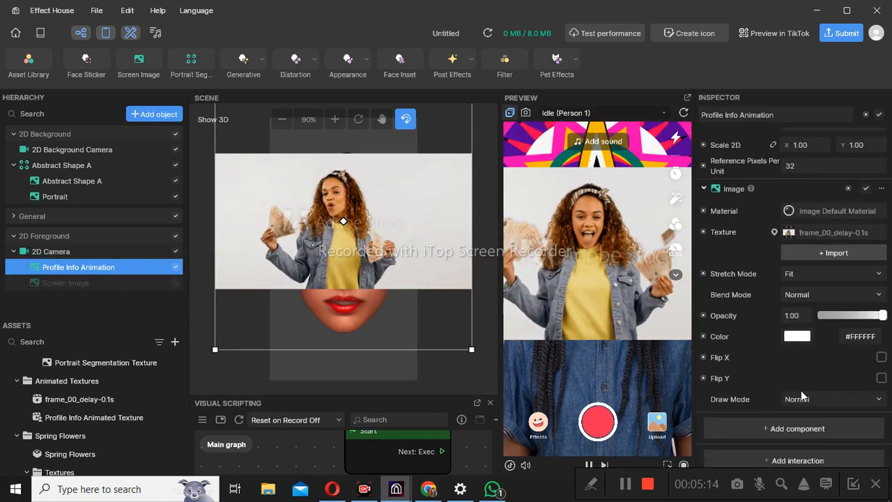
left_click(786, 457)
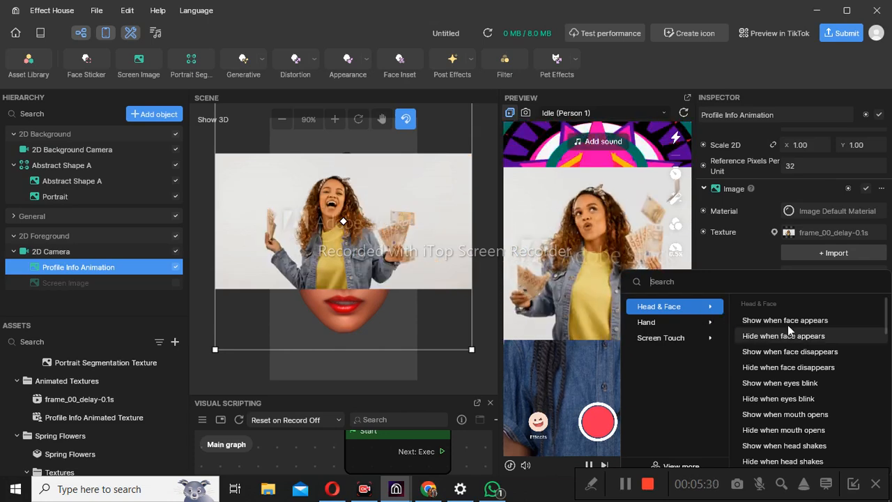
left_click(646, 322)
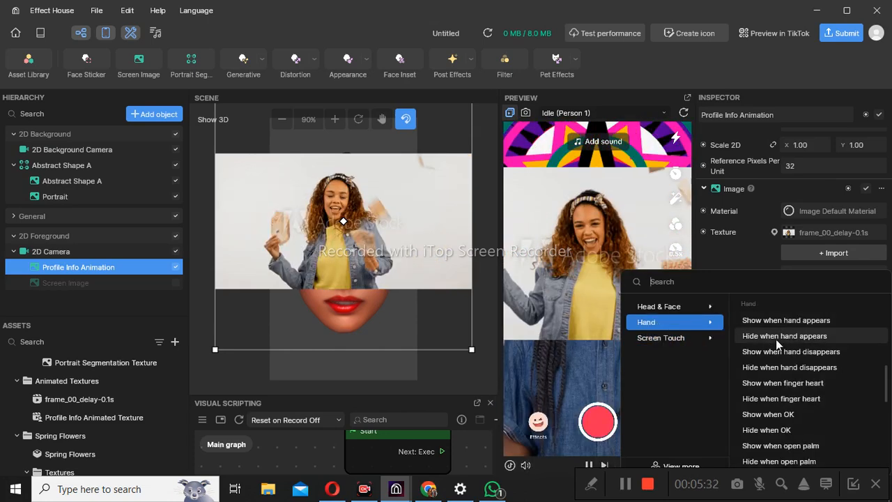
left_click(693, 337)
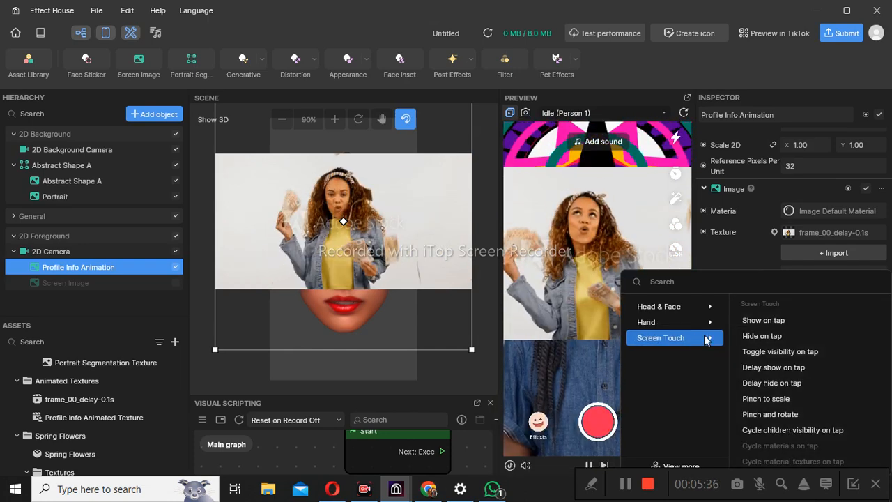
scroll(794, 369, "down", 3)
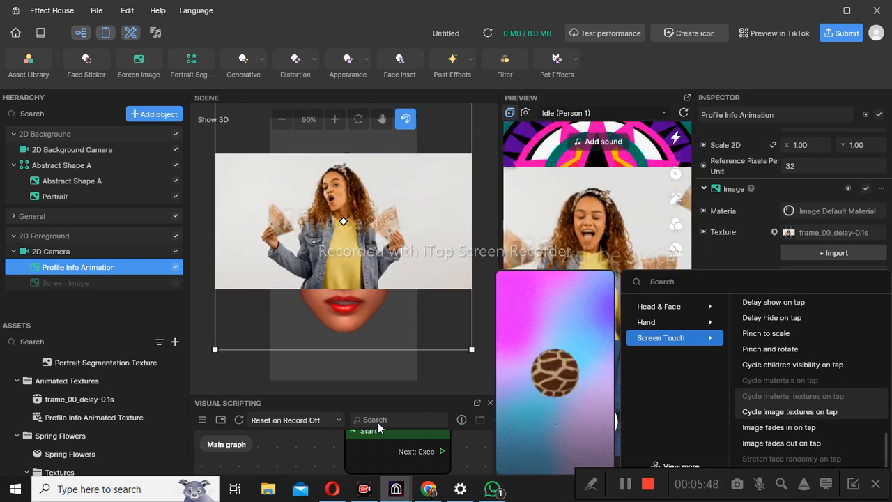
Step: Undock the Visual Scripting editor, add a Transit by Time node connected to the Start node's Next output, and reposition both nodes
left_click(478, 404)
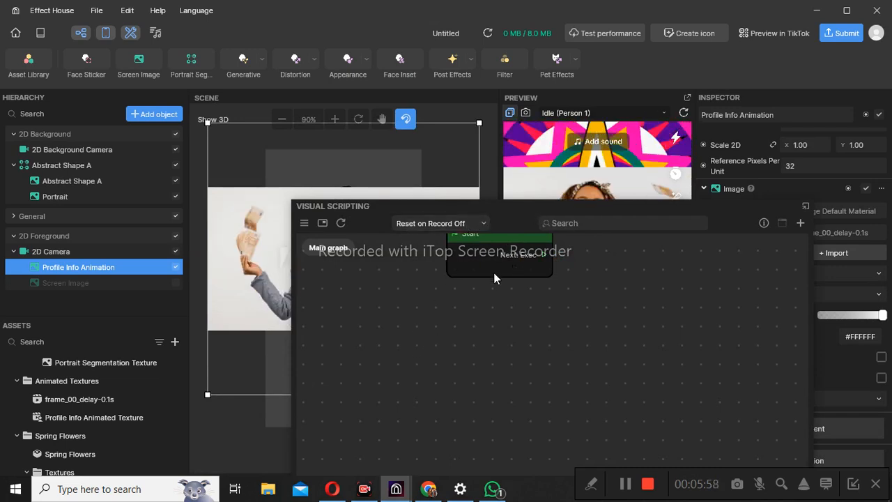
right_click(461, 320)
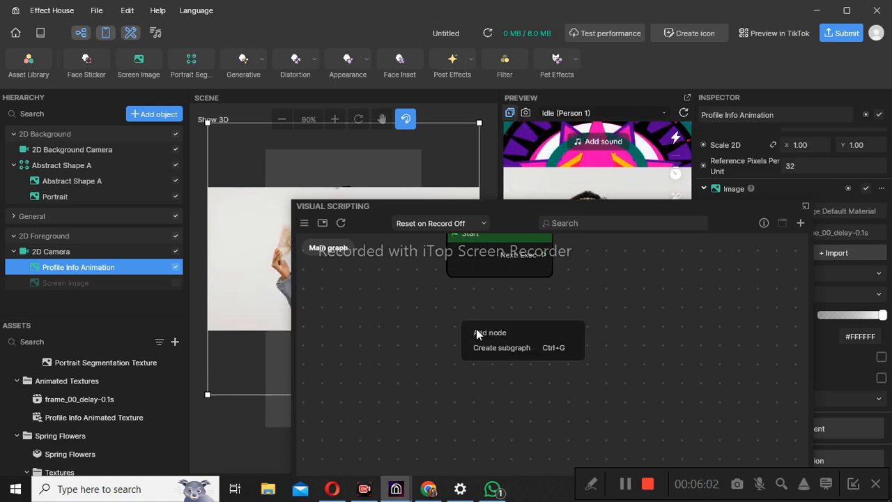
left_click_drag(491, 239, 442, 299)
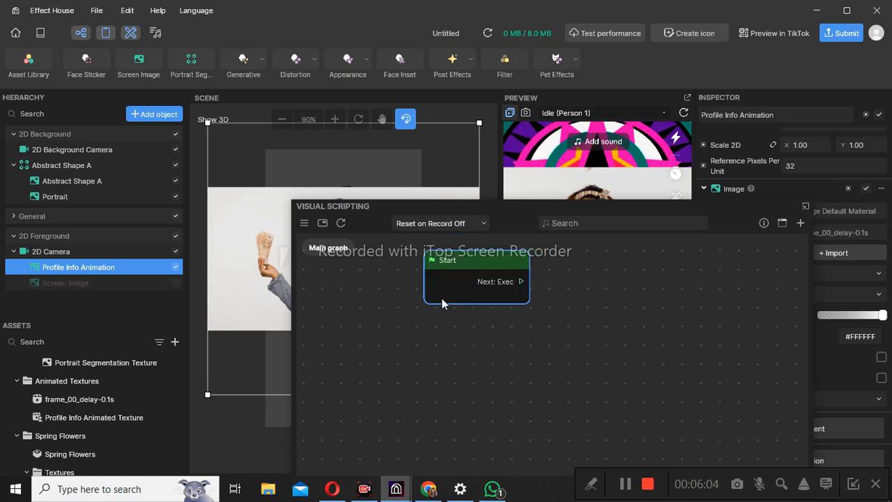
left_click_drag(493, 316, 518, 295)
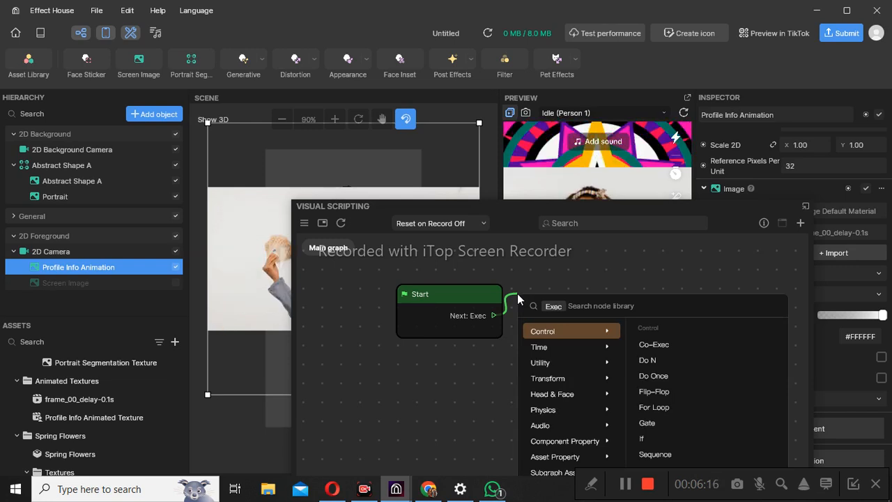
type("tr")
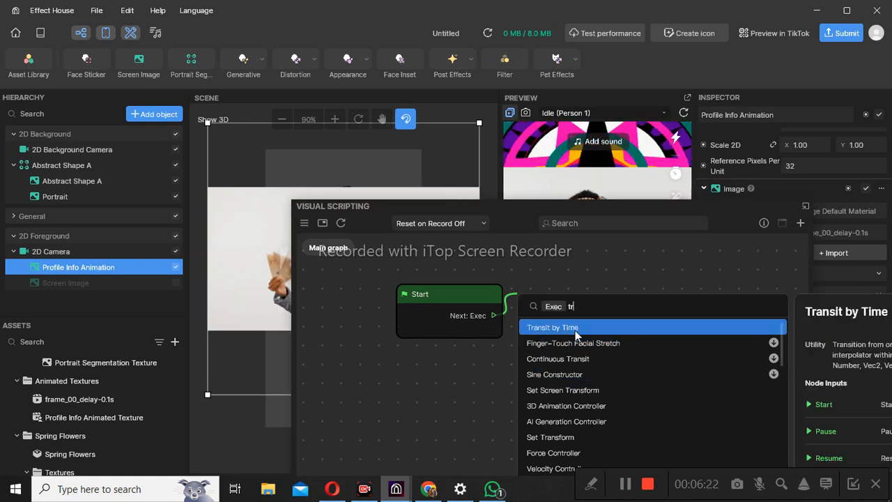
key("Return")
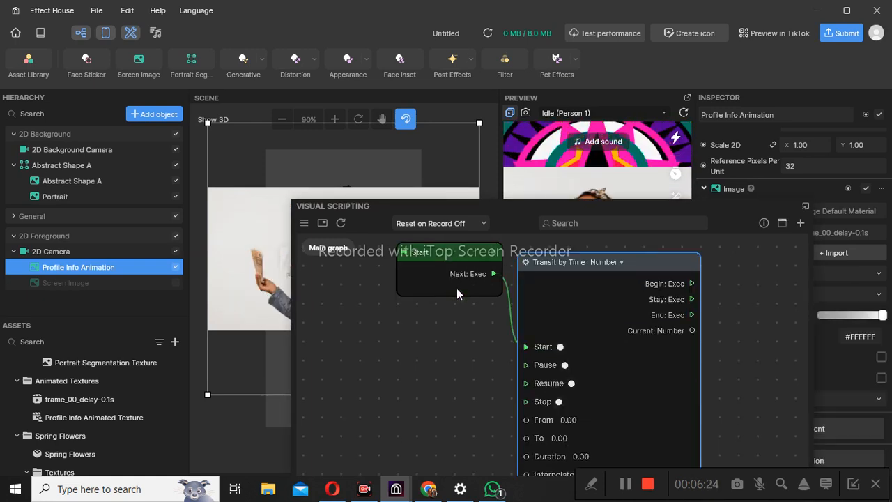
left_click_drag(460, 250, 435, 246)
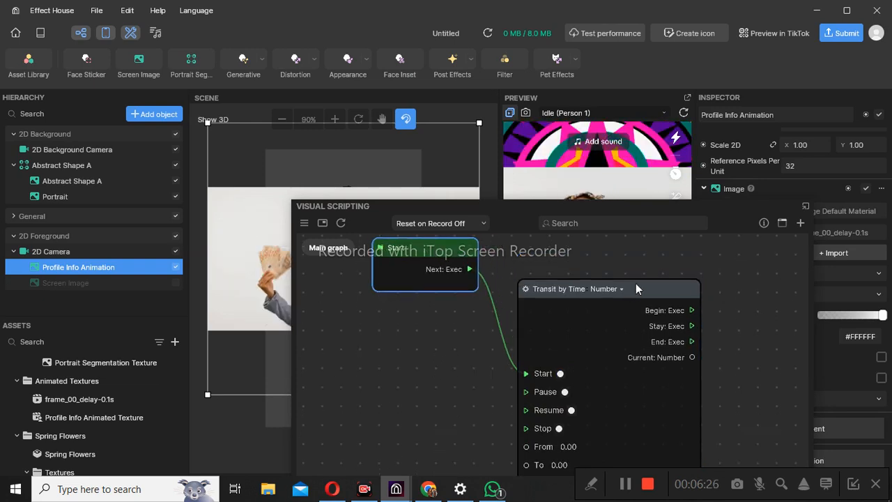
left_click_drag(656, 296, 596, 276)
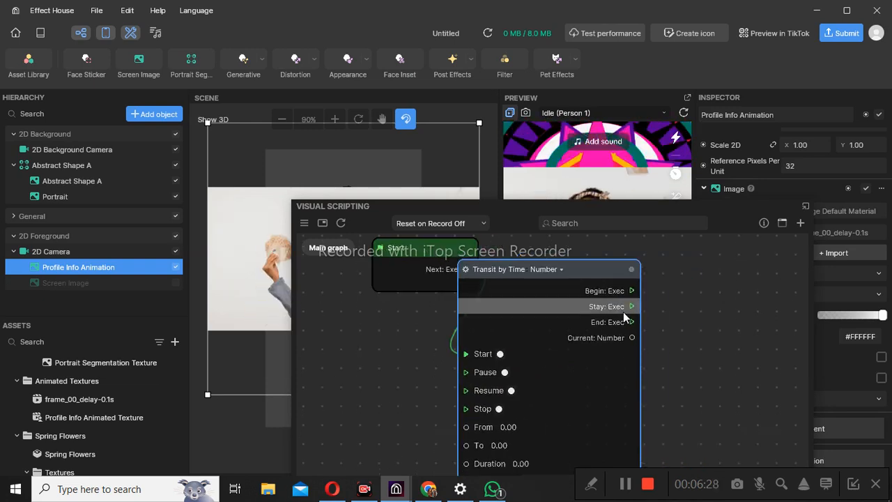
Step: Search the node library for "op" from the Transit by Time node's Begin output and look through the Set Opacity nodes
left_click_drag(632, 290, 664, 296)
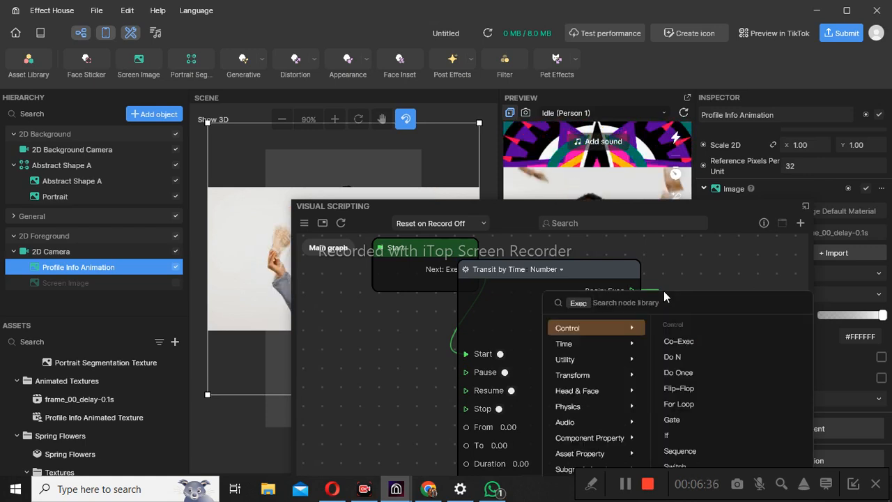
type("op")
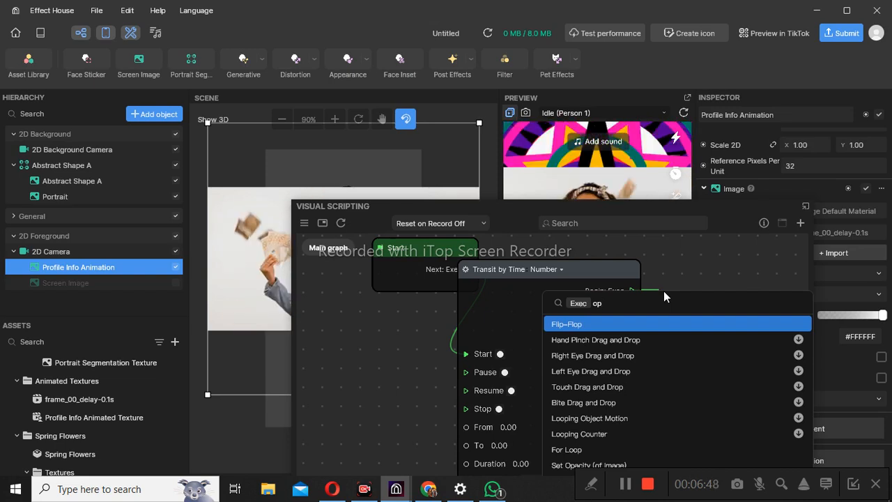
type("i")
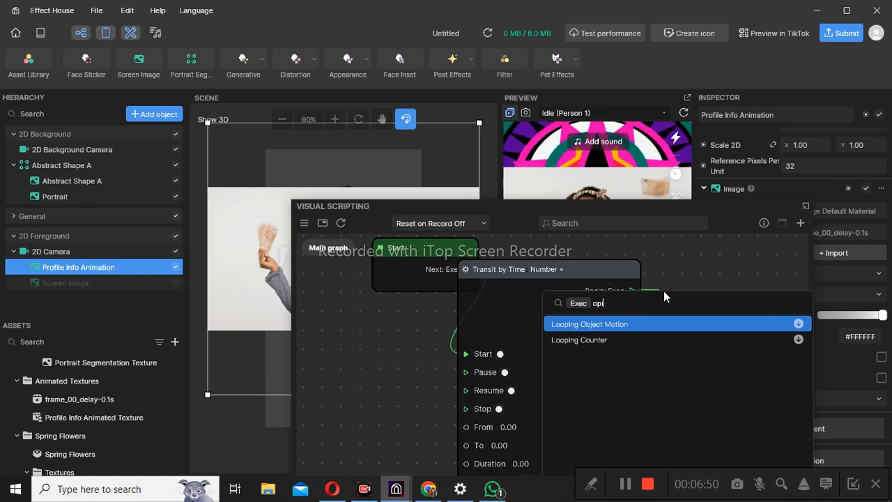
key("BackSpace")
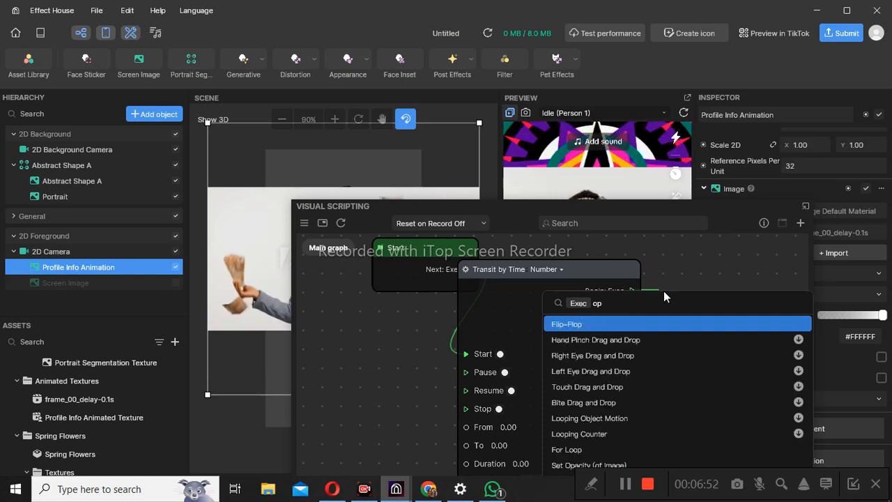
key("Down")
key("Down")
key("Down")
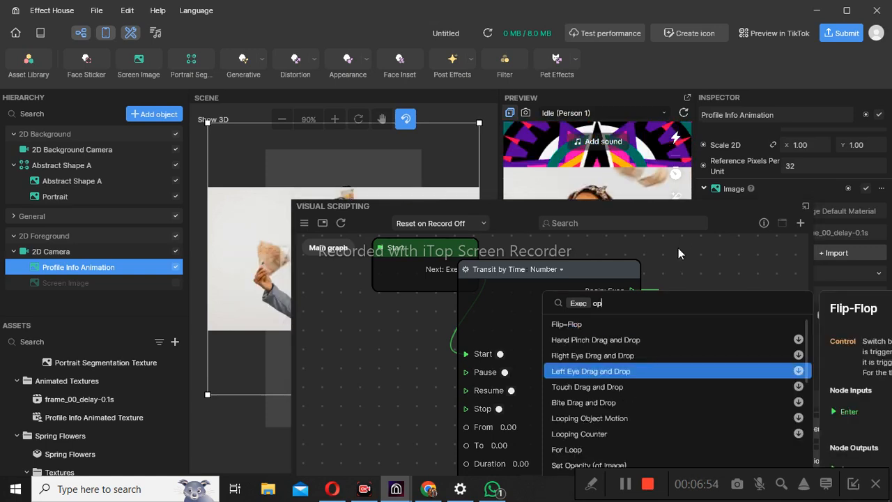
scroll(592, 416, "down", 1)
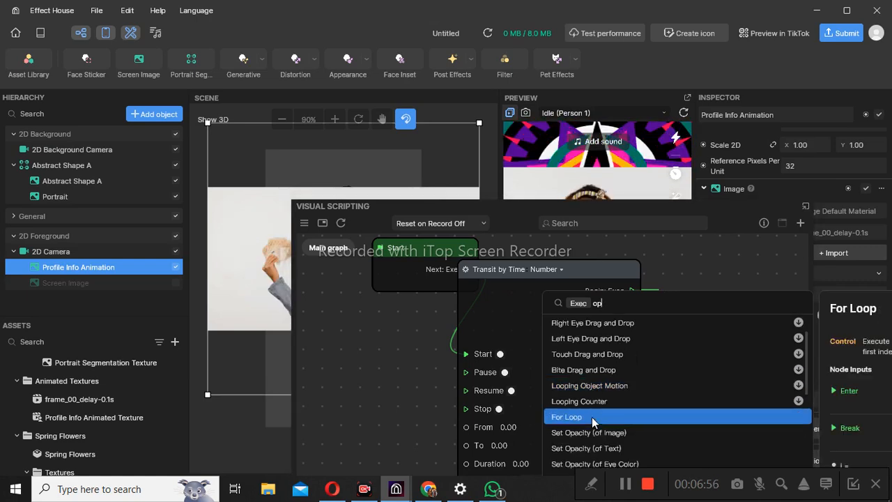
scroll(592, 417, "down", 1)
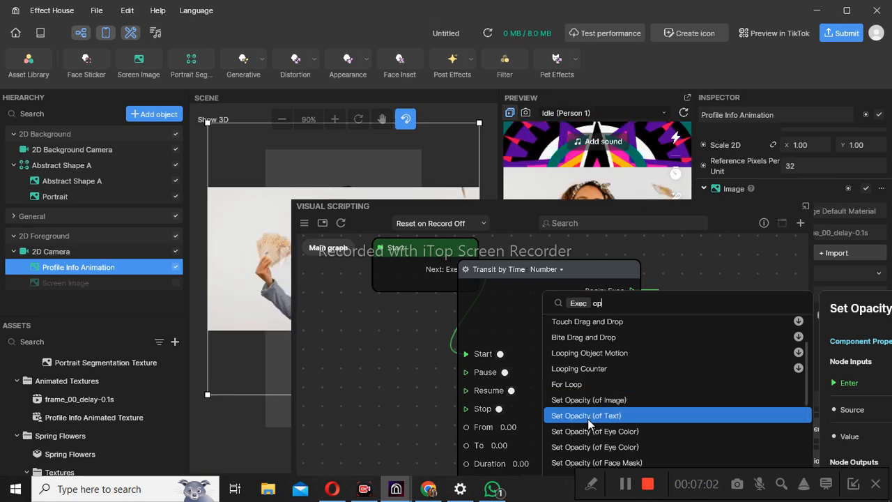
scroll(588, 422, "down", 2)
scroll(589, 423, "down", 3)
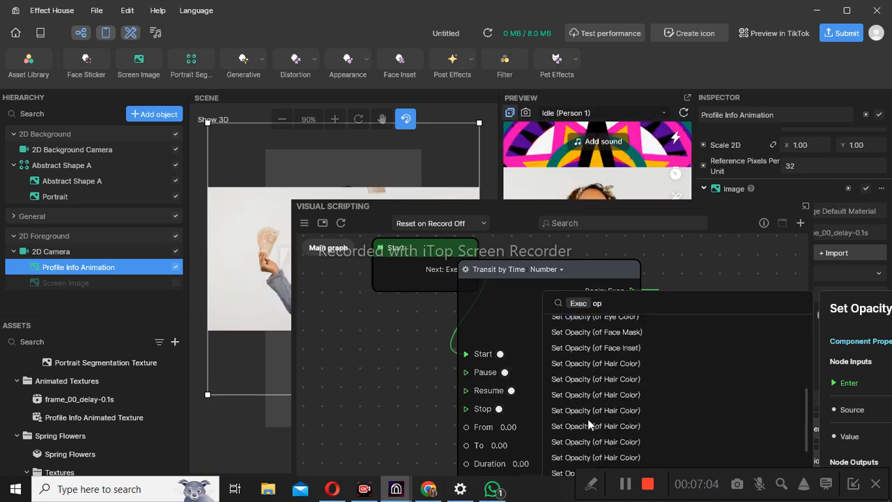
scroll(587, 419, "down", 1)
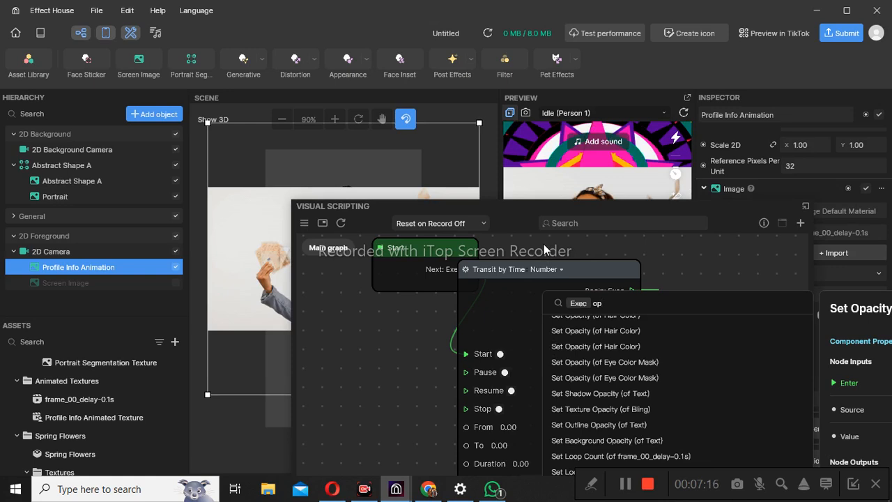
key("Escape")
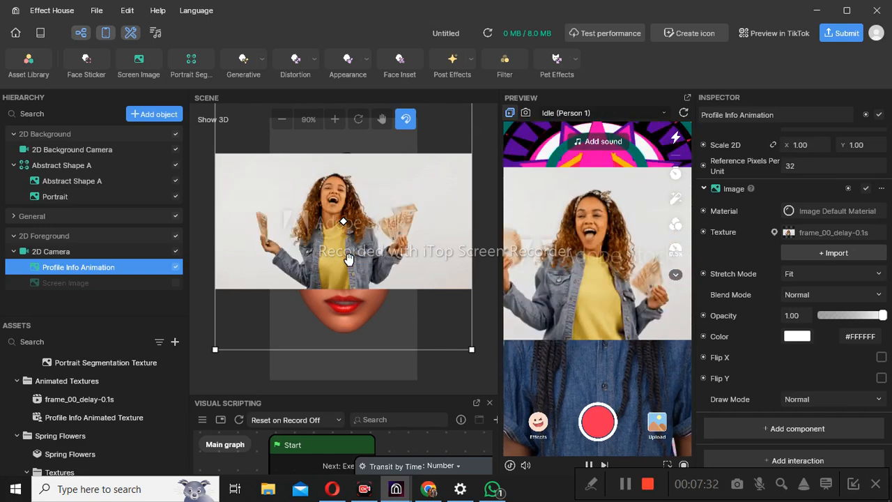
Step: Move the Profile Info Animation image to the lower part of the frame, below the face, and collapse the Abstract Shape A group
left_click_drag(400, 238, 386, 279)
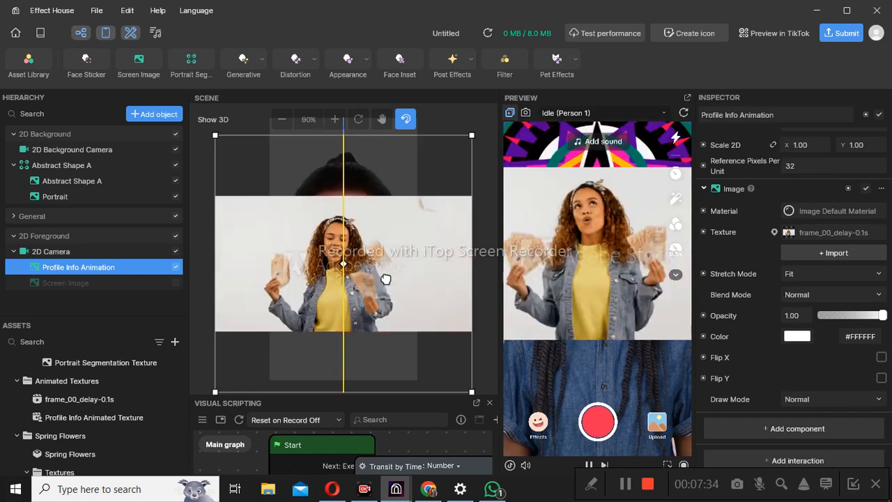
left_click_drag(379, 331, 372, 410)
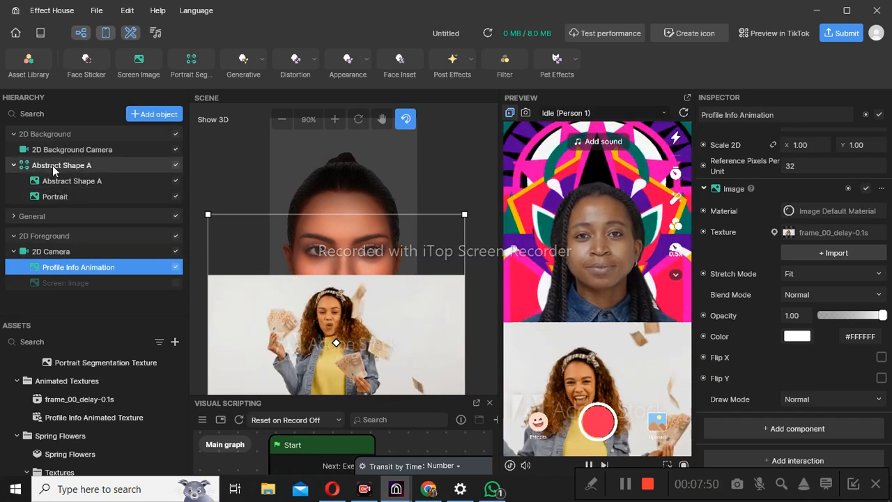
left_click(13, 166)
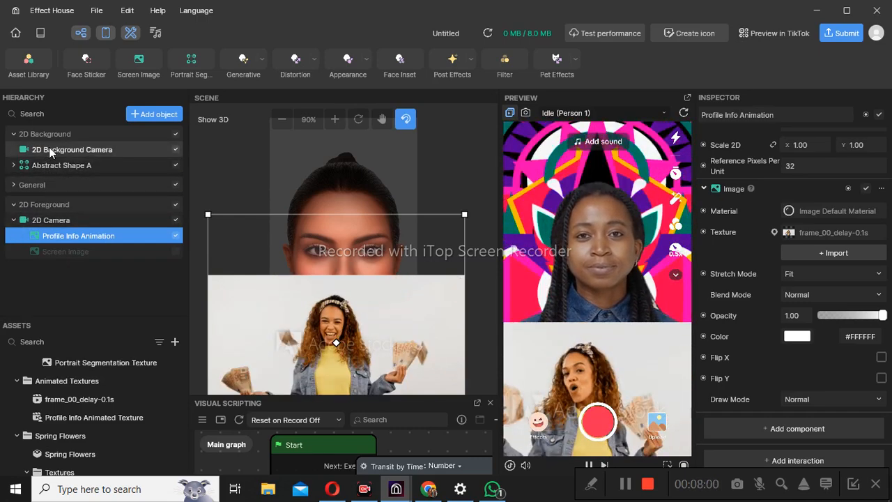
Step: Collapse the 2D Foreground's 2D Camera and add a Portrait Segmentation object to the scene
left_click_drag(64, 156, 67, 261)
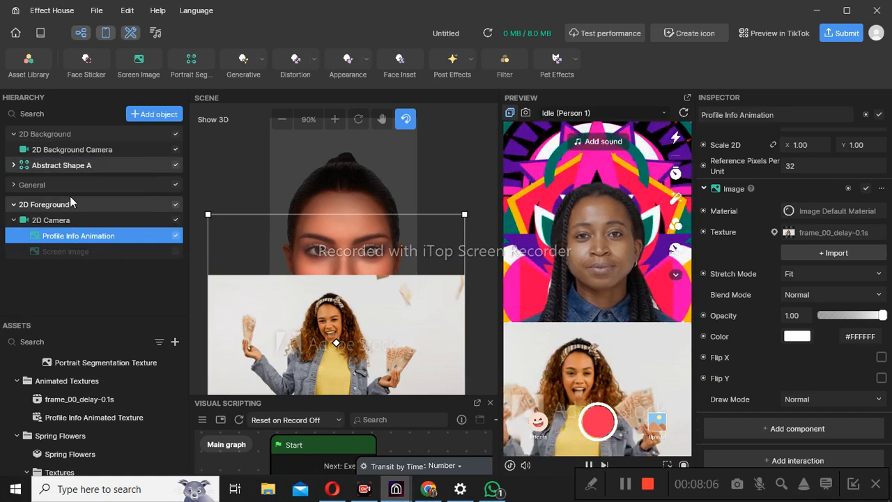
left_click(13, 220)
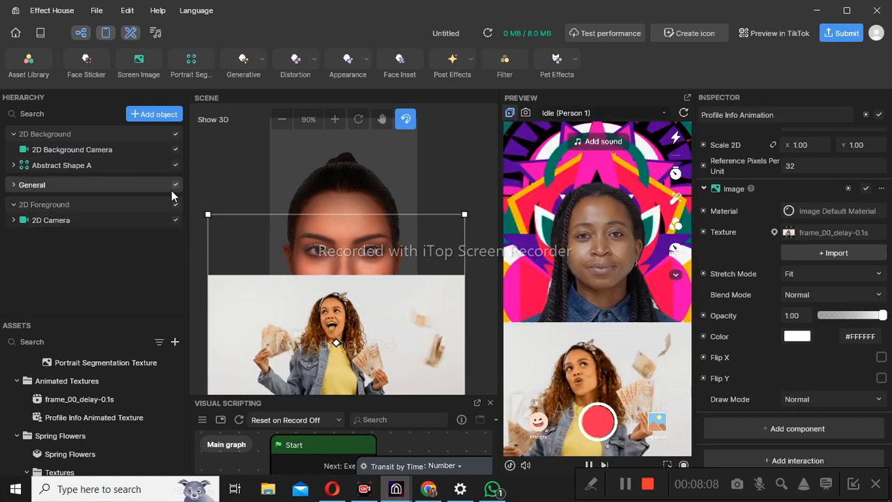
left_click(170, 115)
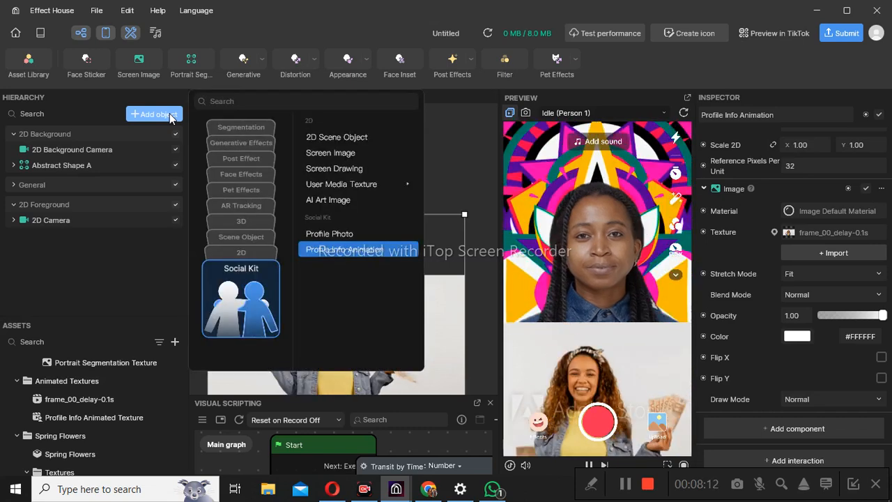
left_click(245, 125)
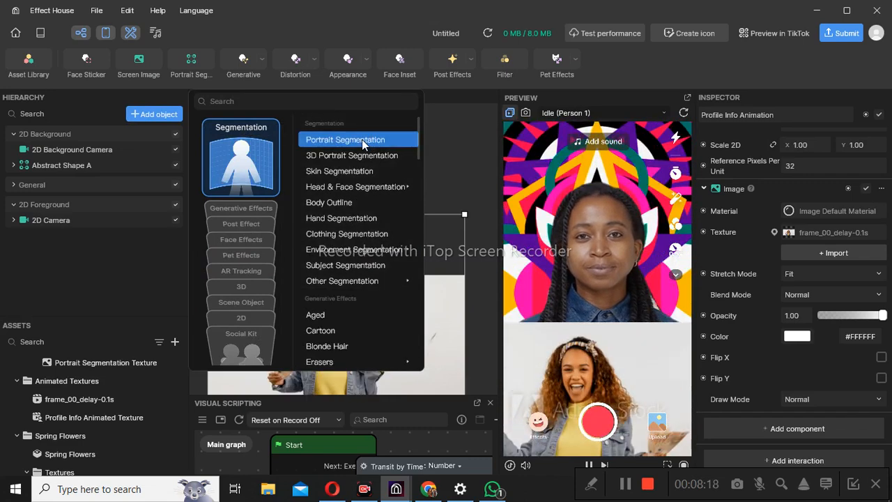
mouse_move(361, 140)
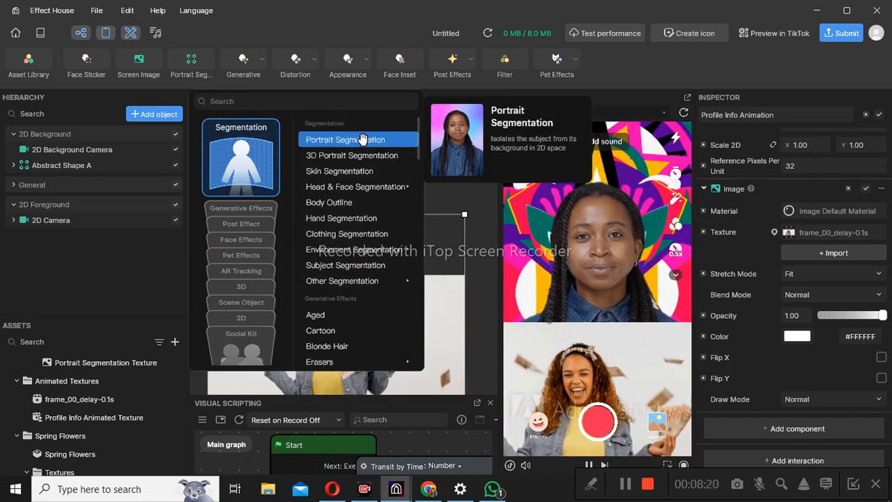
left_click(362, 140)
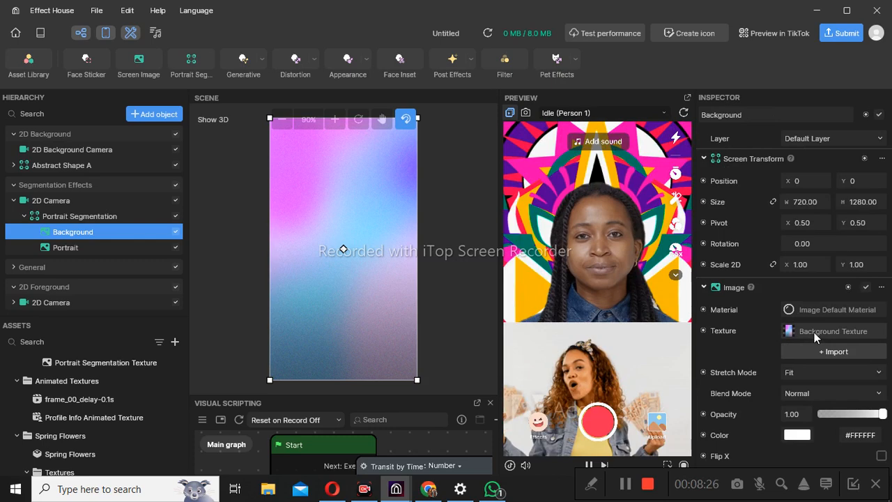
Step: Set the texture of the Portrait Segmentation's Background image to the Abstract Shape A animated texture from the Abstract Shape B folder
left_click(816, 337)
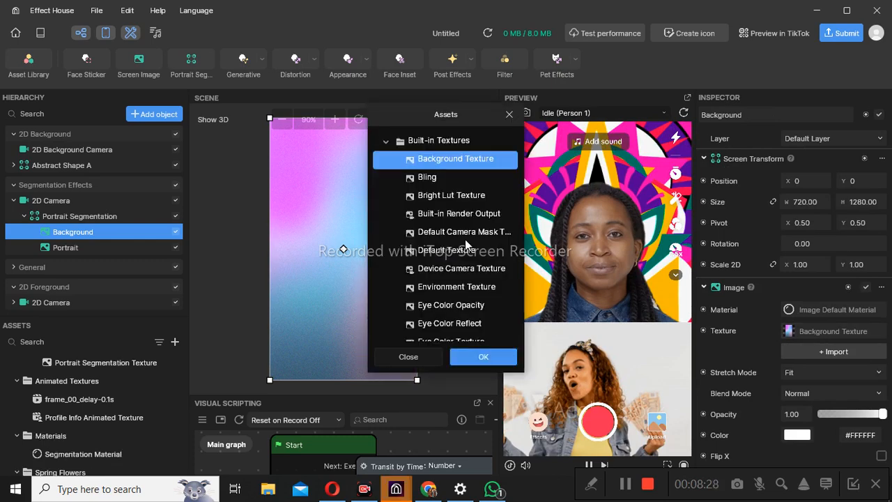
scroll(460, 239, "down", 3)
scroll(450, 242, "down", 3)
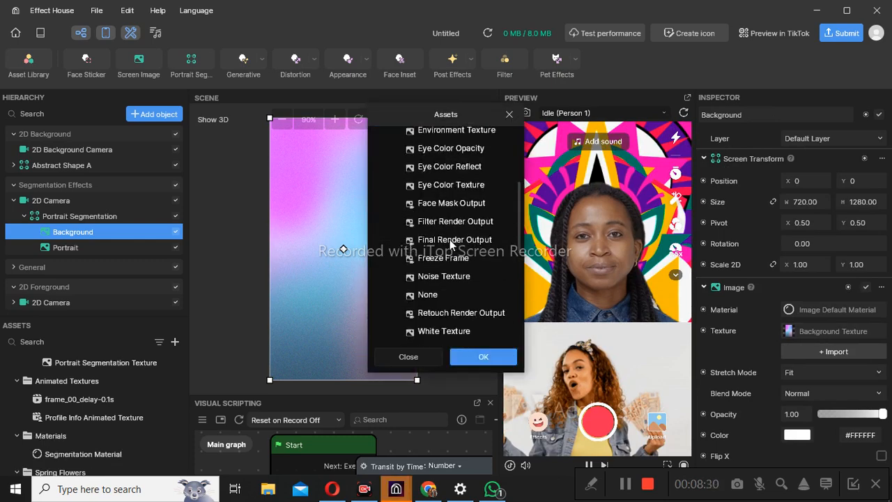
scroll(449, 239, "down", 5)
scroll(449, 239, "down", 3)
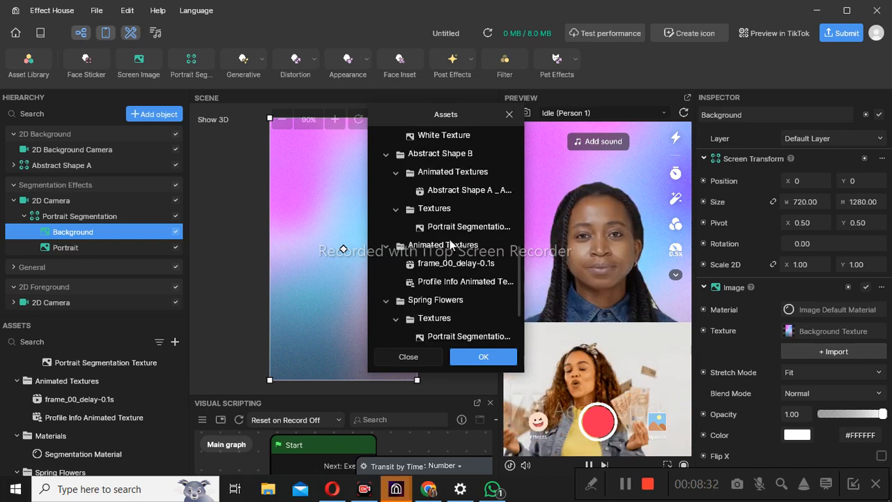
scroll(449, 239, "down", 2)
scroll(446, 286, "down", 2)
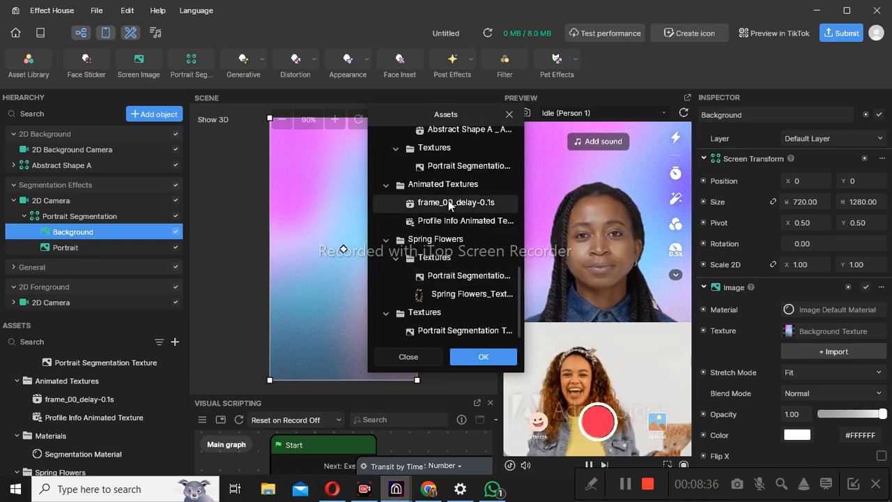
scroll(450, 201, "up", 2)
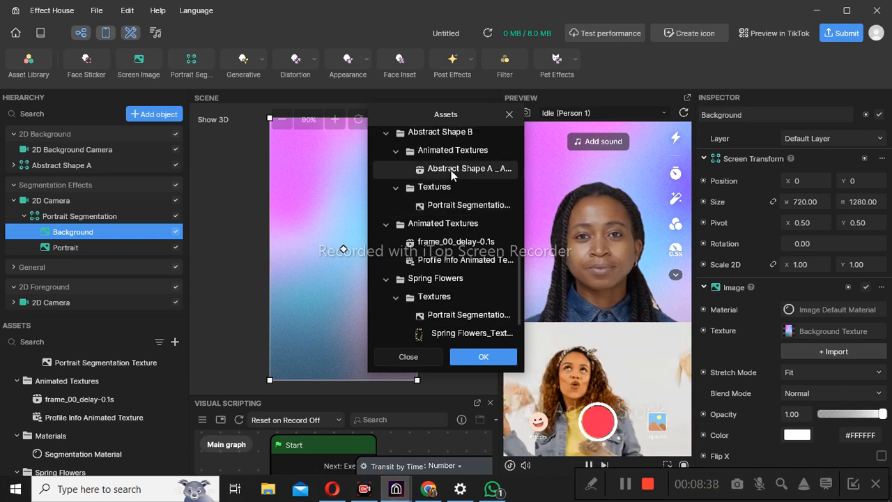
left_click(454, 170)
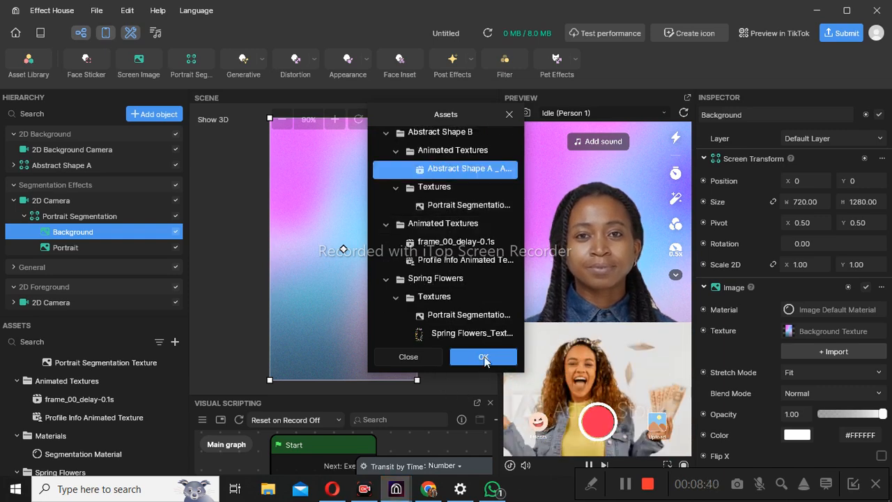
left_click(483, 356)
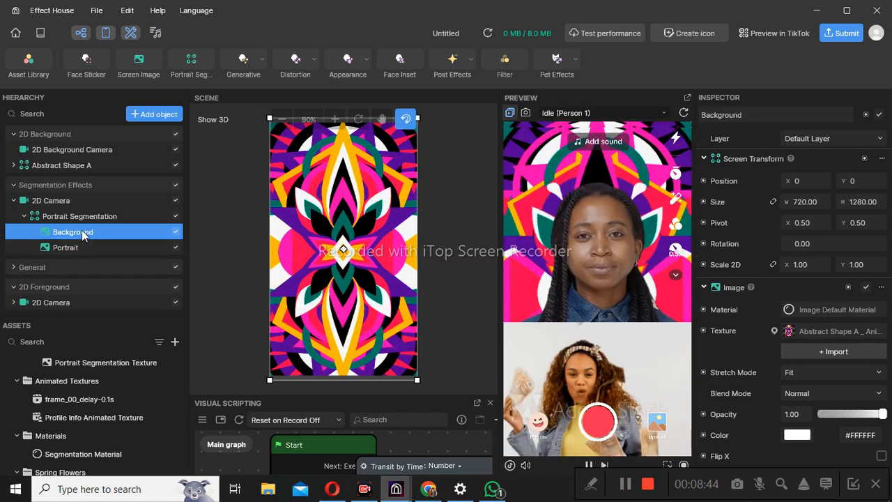
Step: Reorder the Portrait Segmentation group so Background sits below Portrait, and look over the Background's image settings
left_click_drag(82, 236, 84, 257)
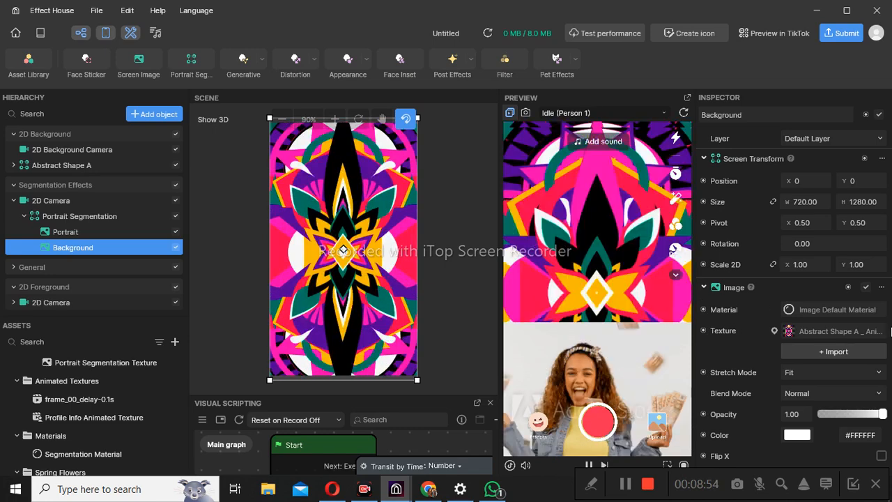
scroll(828, 396, "down", 1)
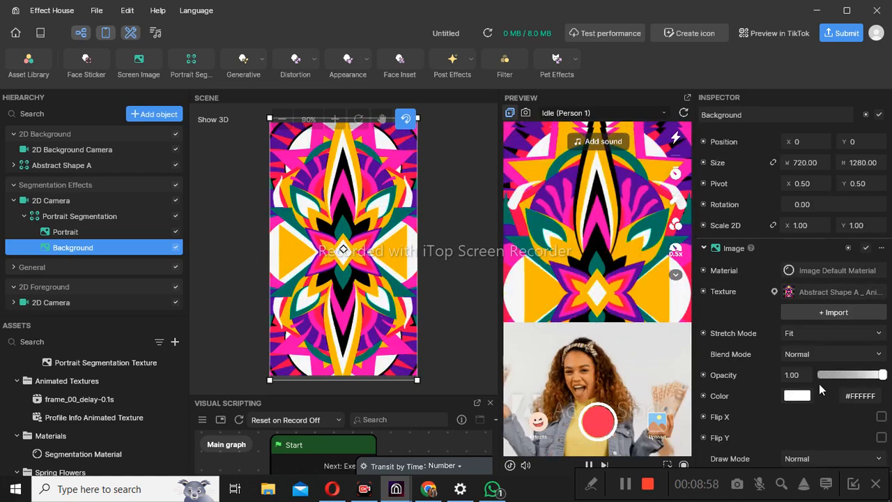
scroll(819, 383, "down", 1)
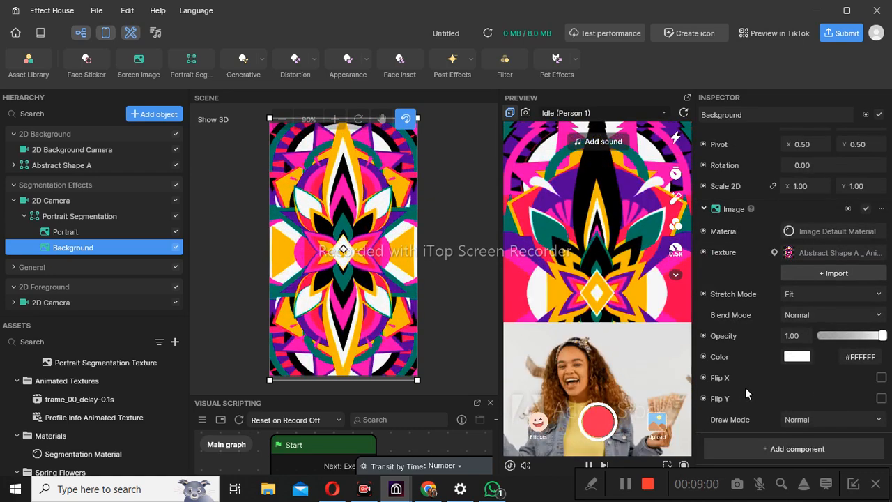